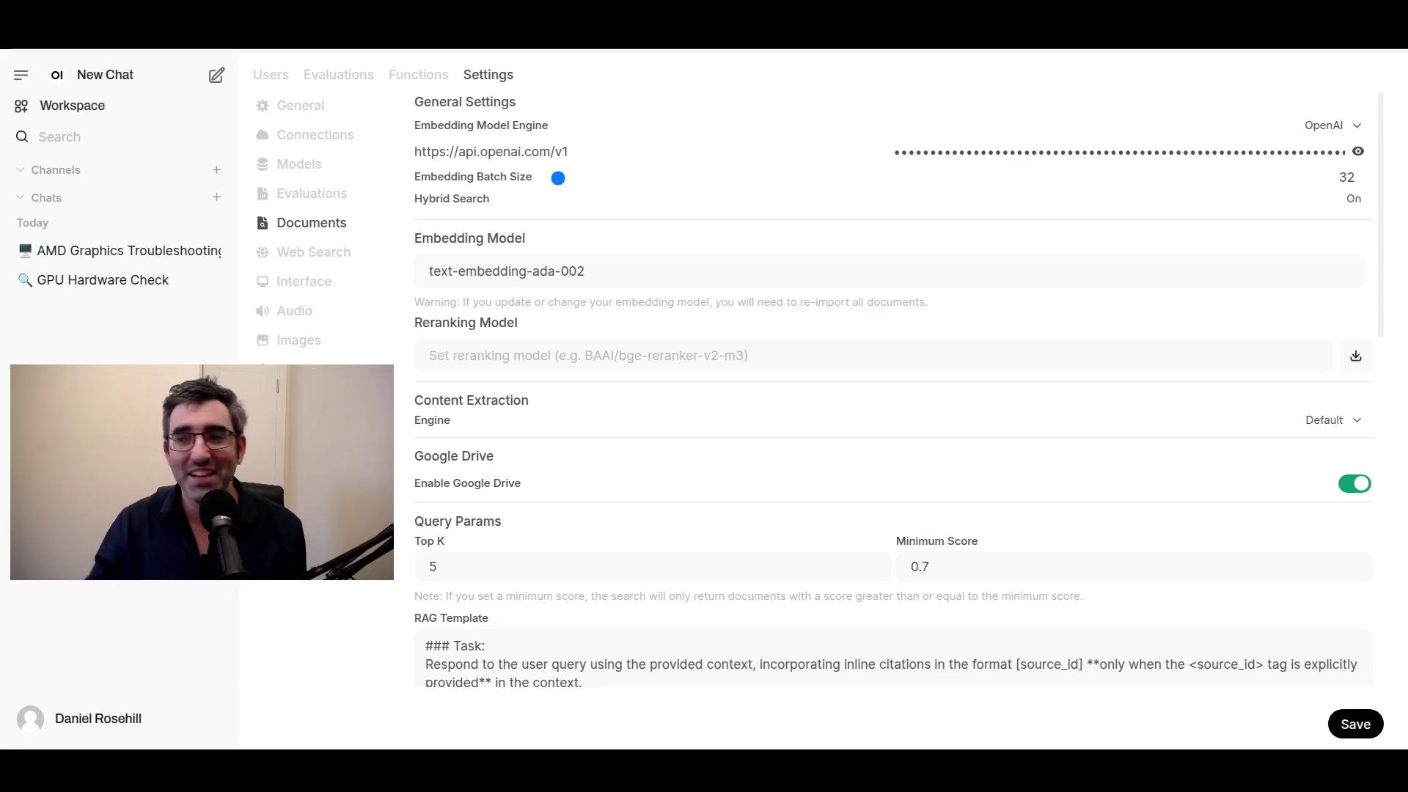
Review the Documents admin settings, including the embedding engine choices, embedding model and query parameters
left_click(1332, 124)
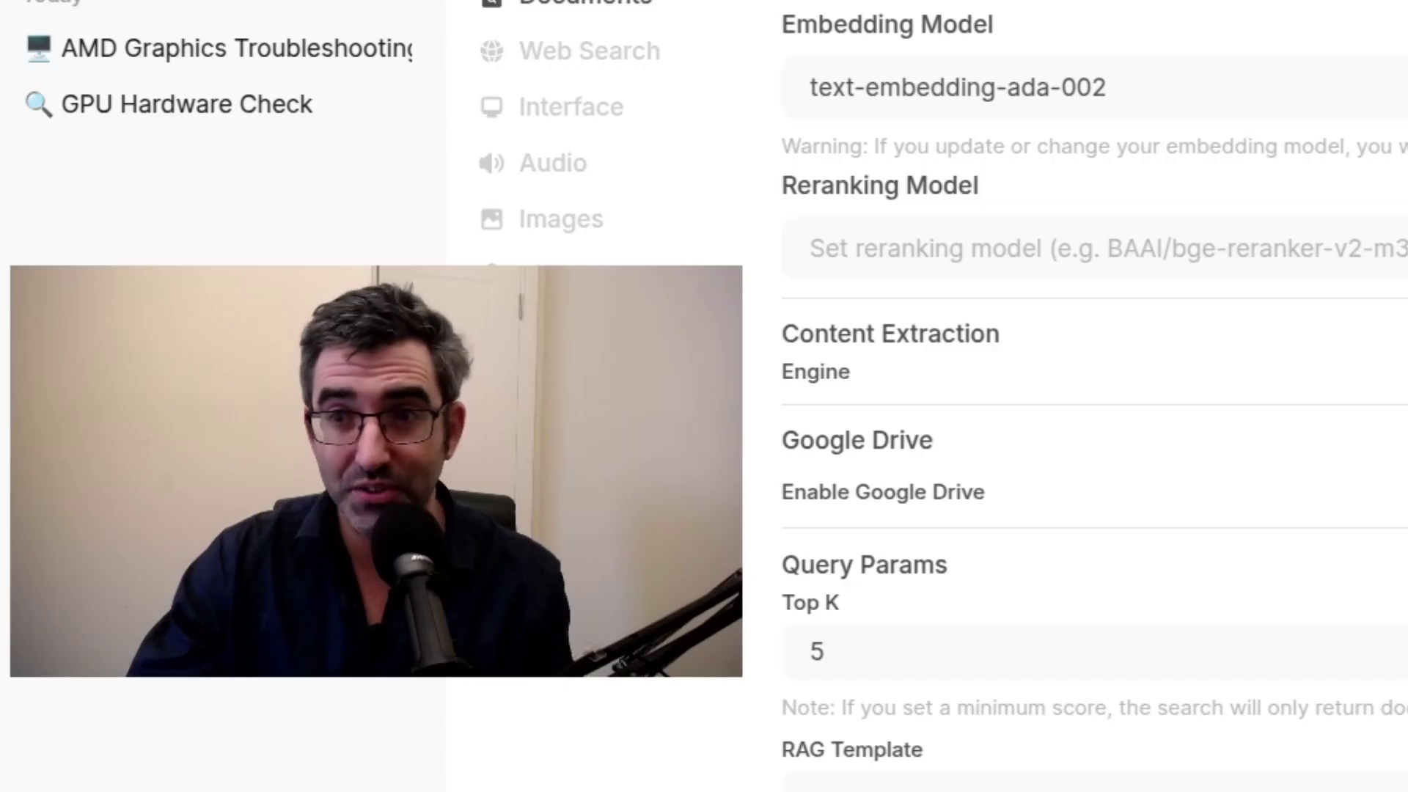
left_click(698, 87)
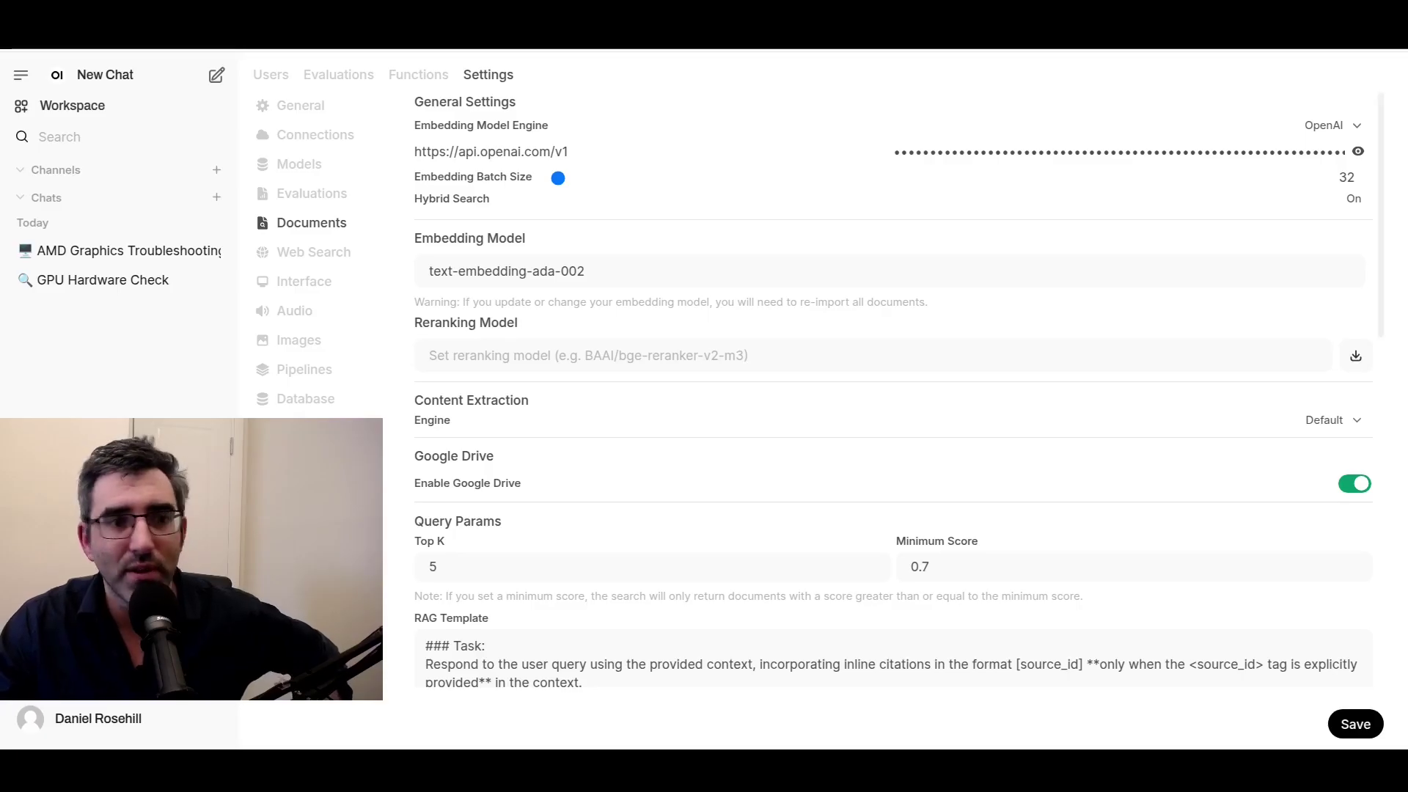
scroll(558, 177, "down", 9)
scroll(704, 366, "down", 3)
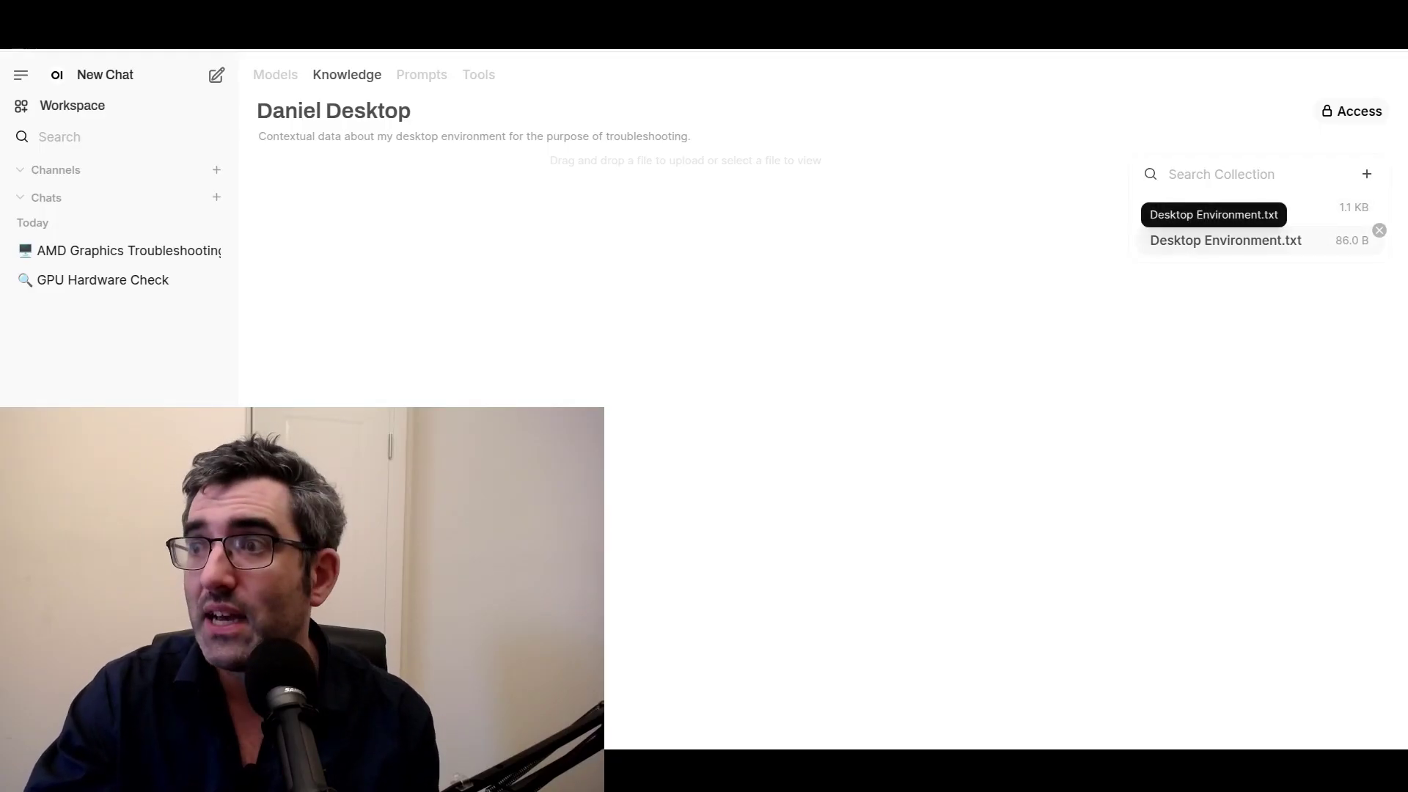
View the contents of desktop_specs.md and Desktop Environment.txt in the desktop knowledge collection
left_click(1207, 207)
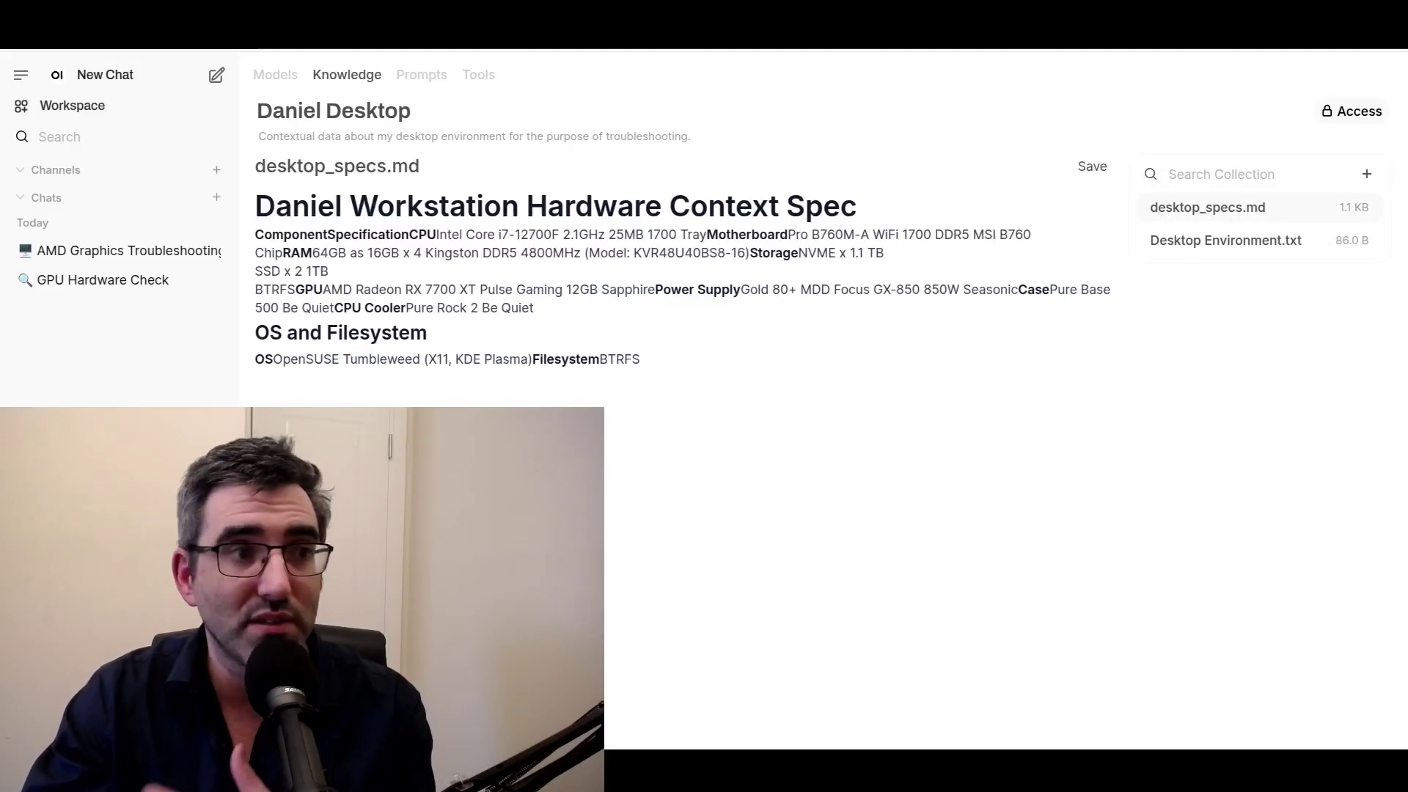
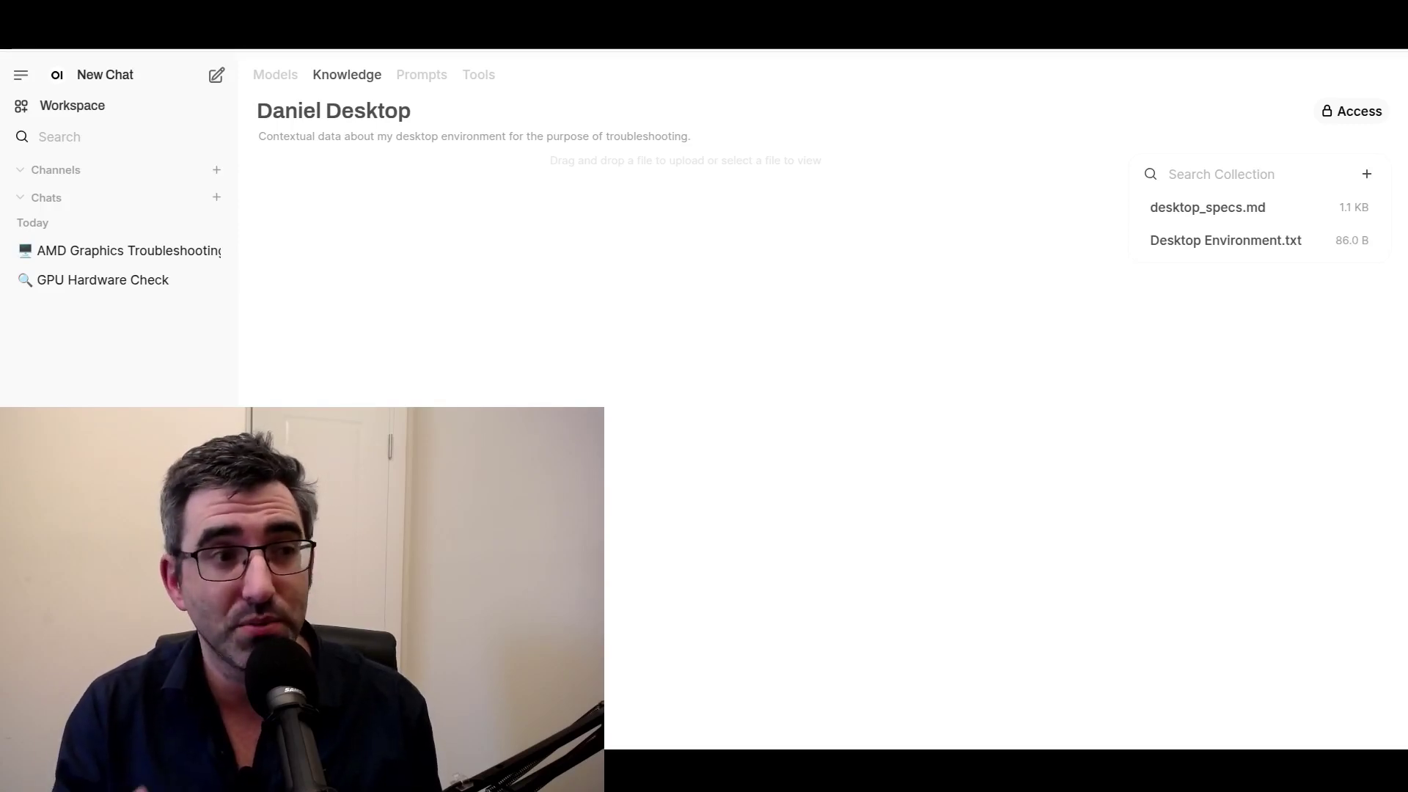
left_click(1208, 207)
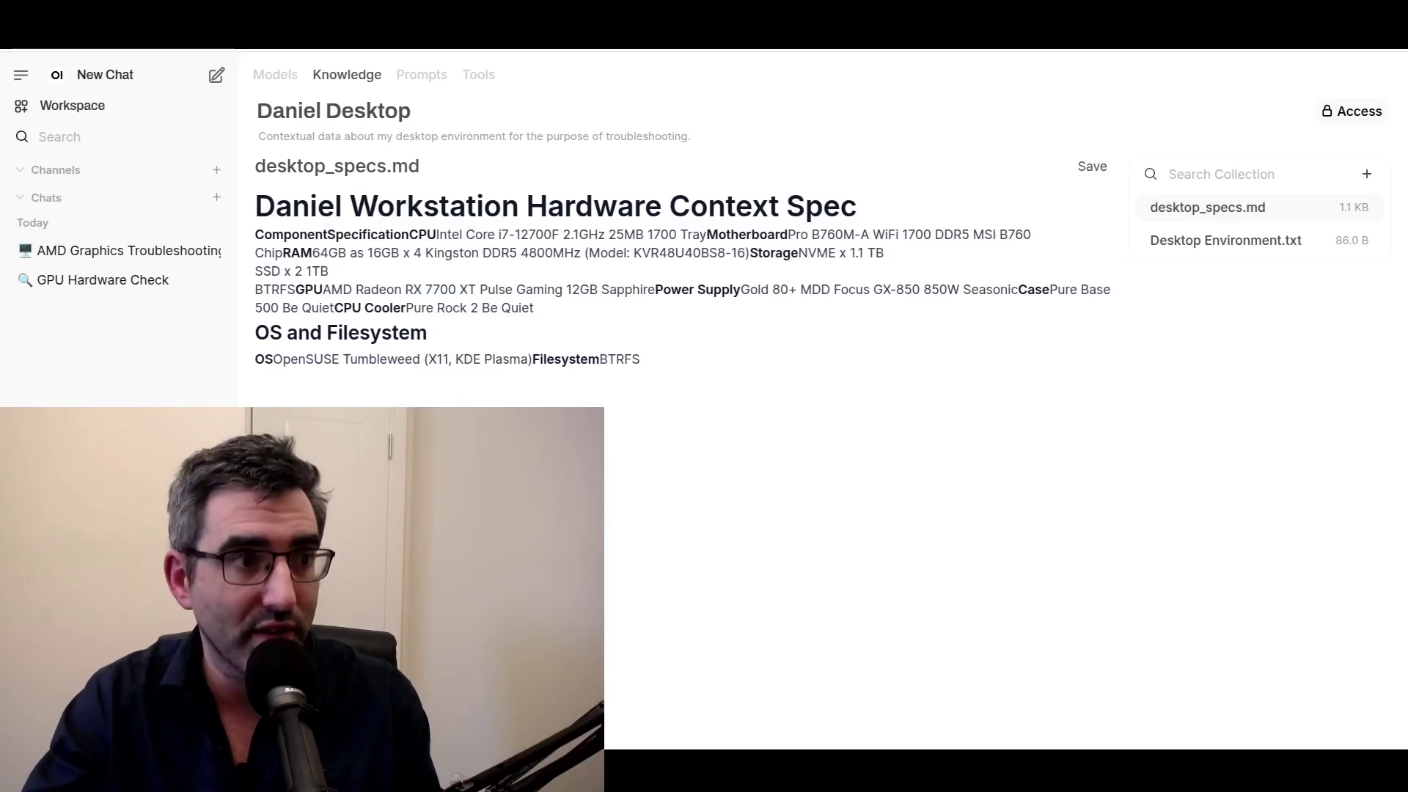
left_click_drag(1207, 207, 1213, 173)
left_click(1225, 241)
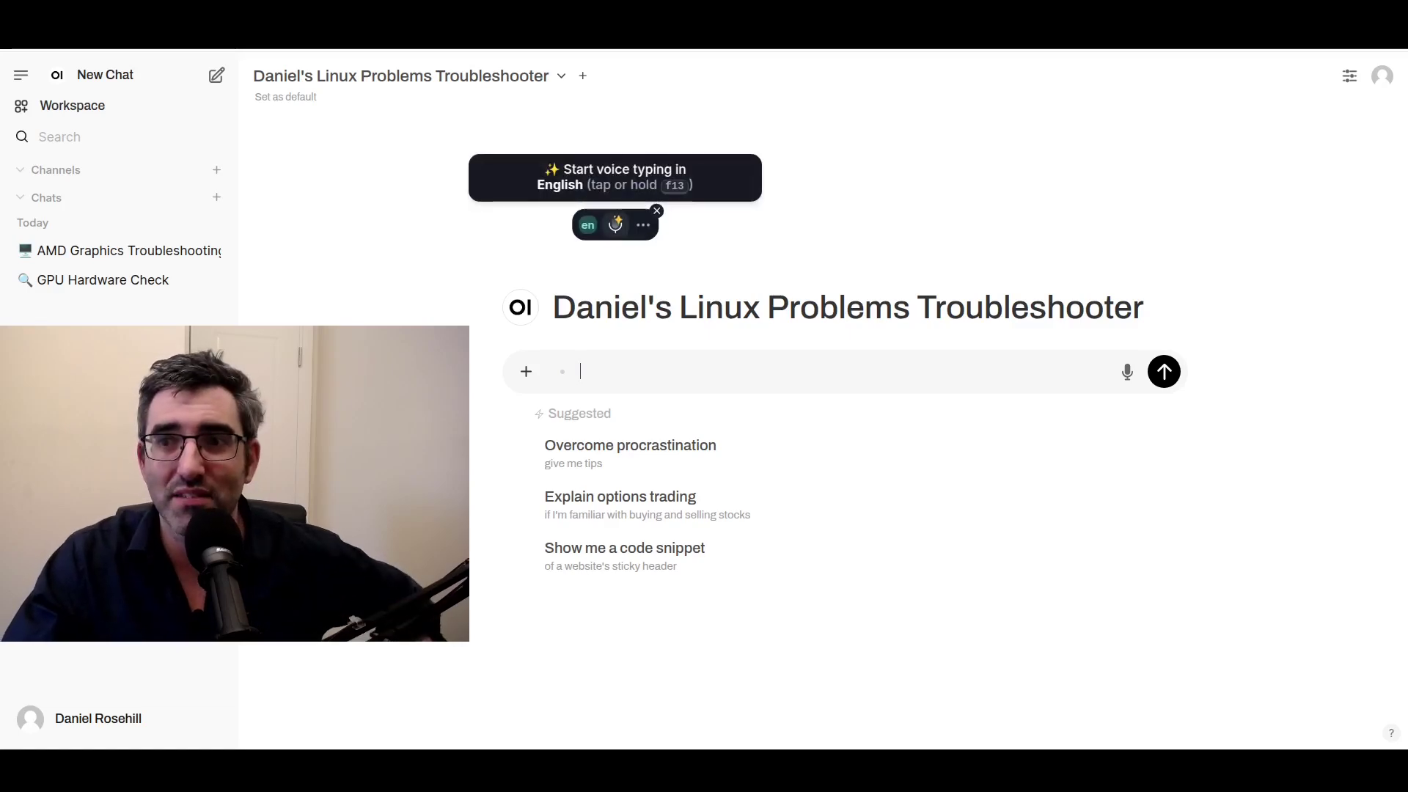
Dictate and send the Linux troubleshooter a message about Windows crashing, possibly due to the GPU, which might be Nvidia
key("F13")
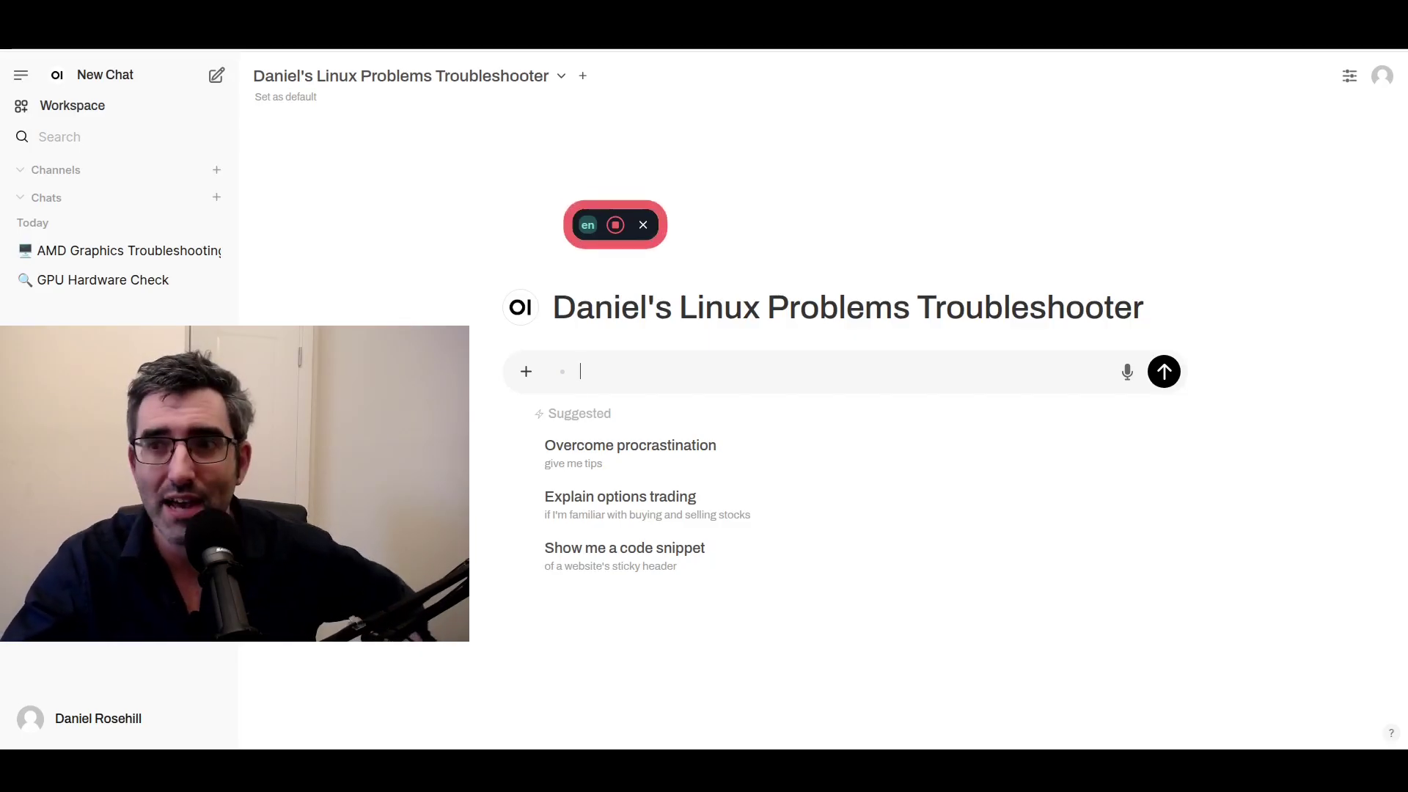
key("F13")
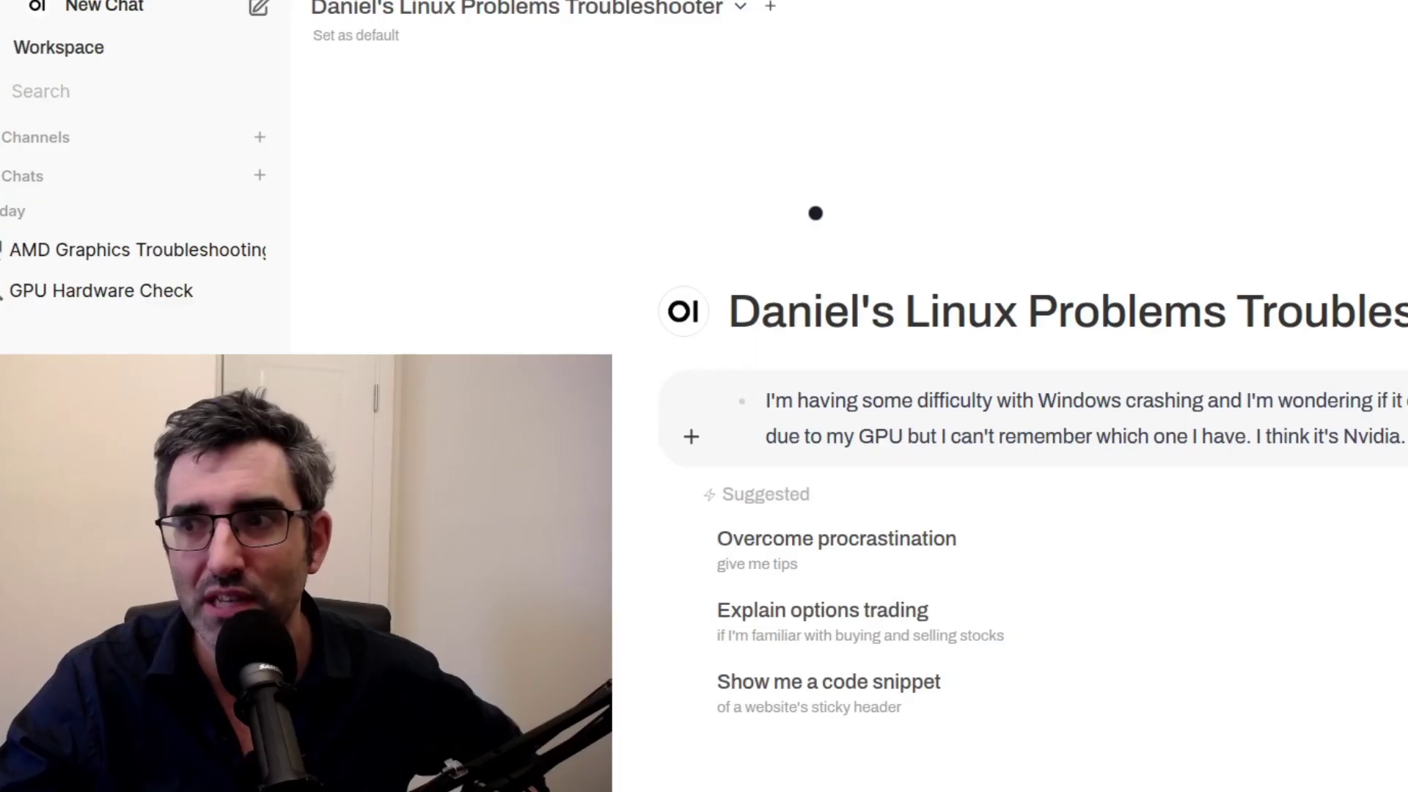
key("Return")
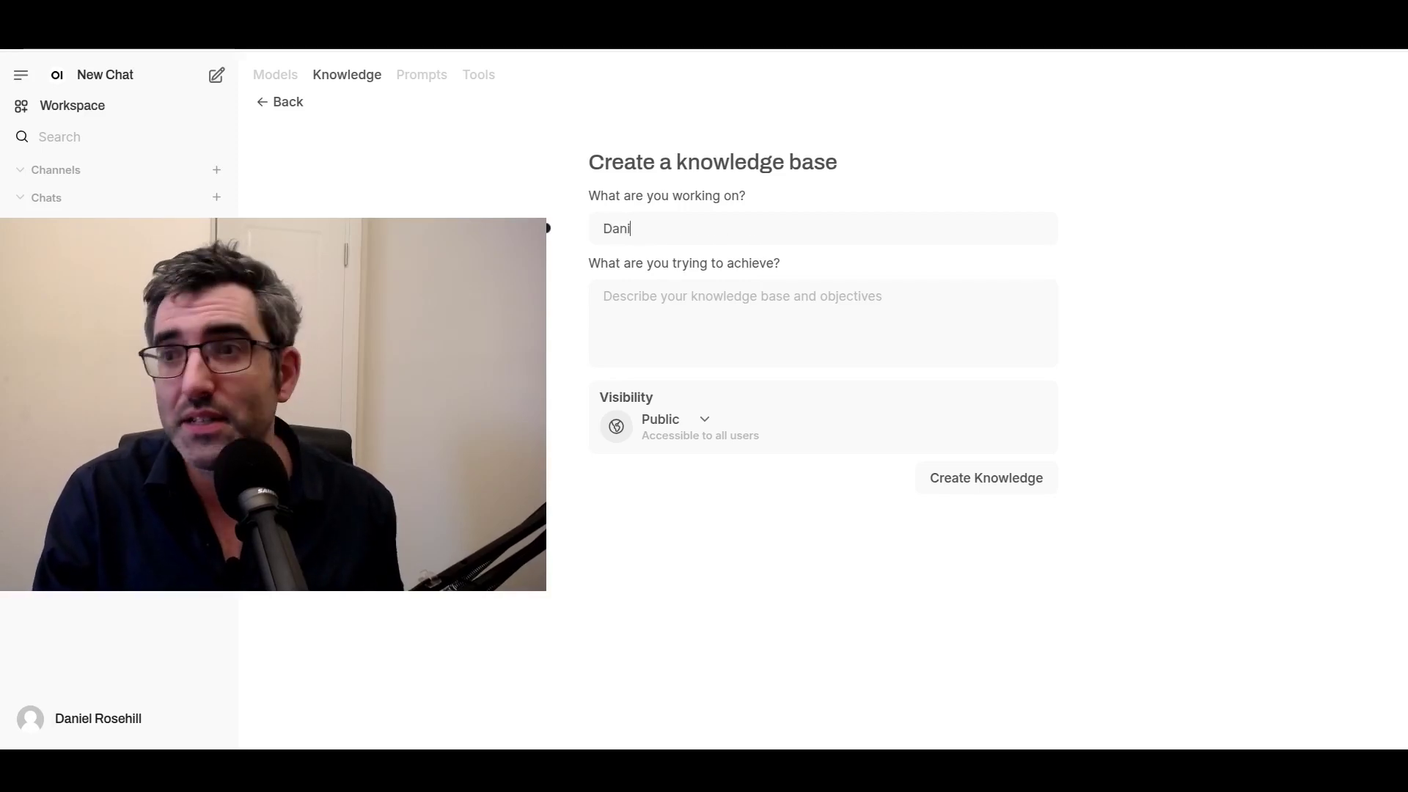
Name the new knowledge base with the owner's first name plus "Beer Preferences" and start dictating its objectives
type("el's Beer Preferences")
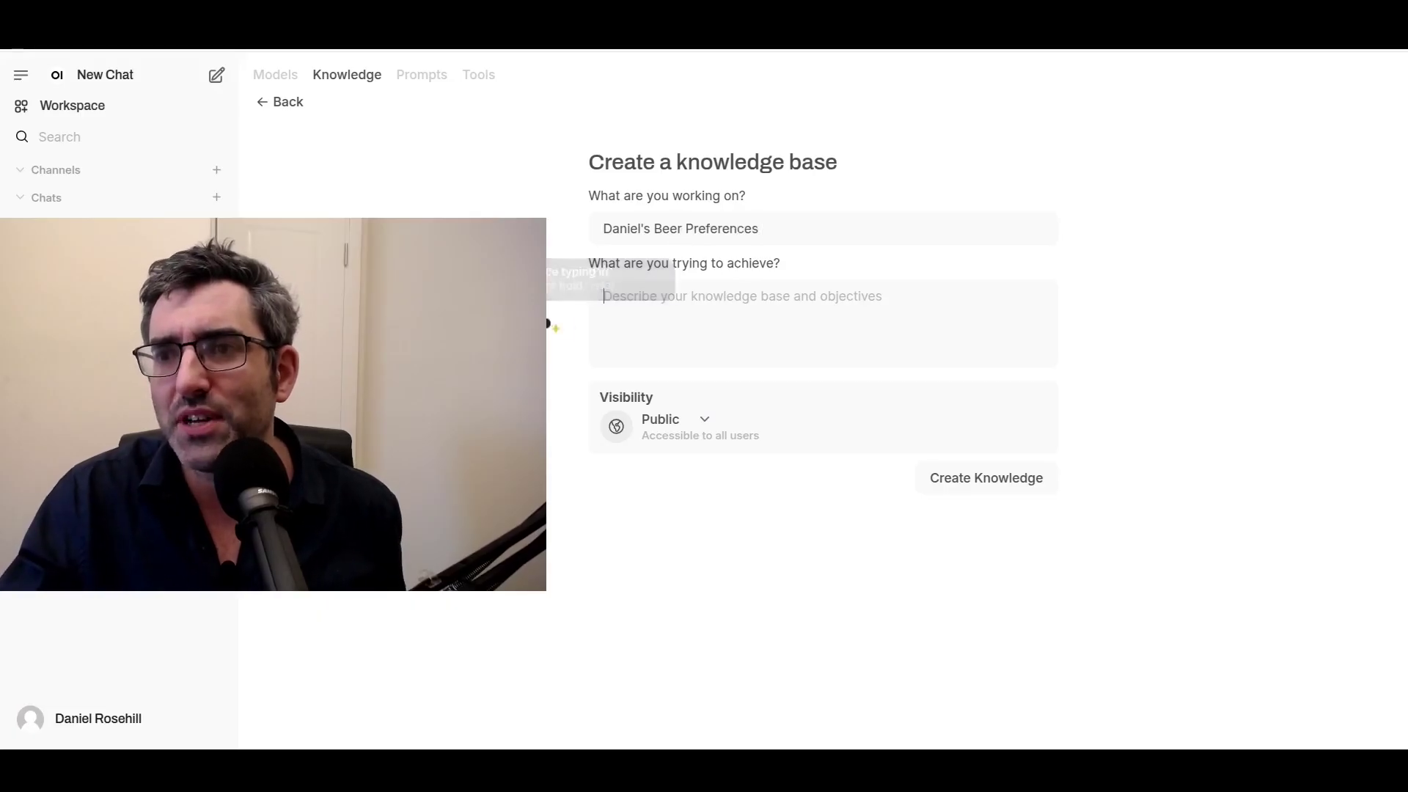
key("F13")
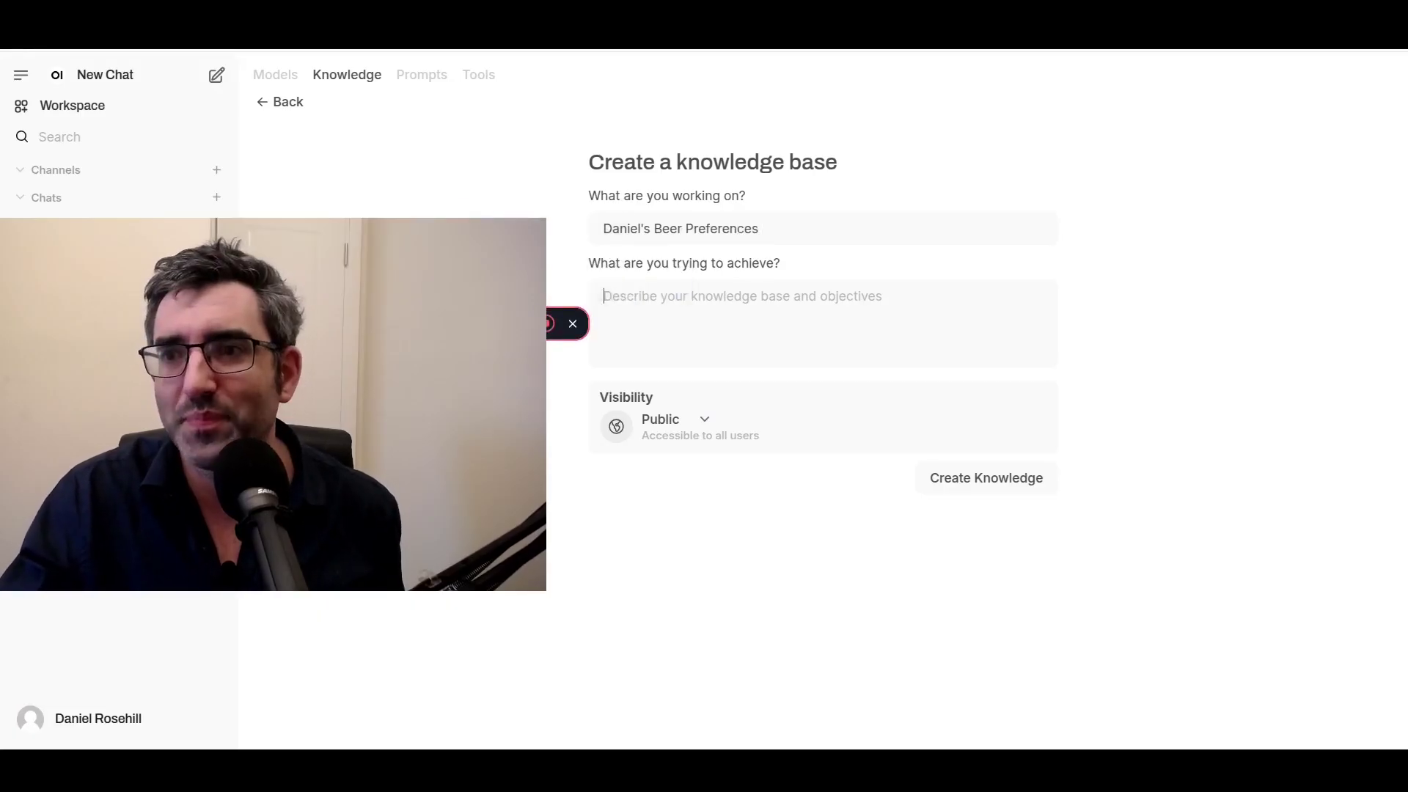
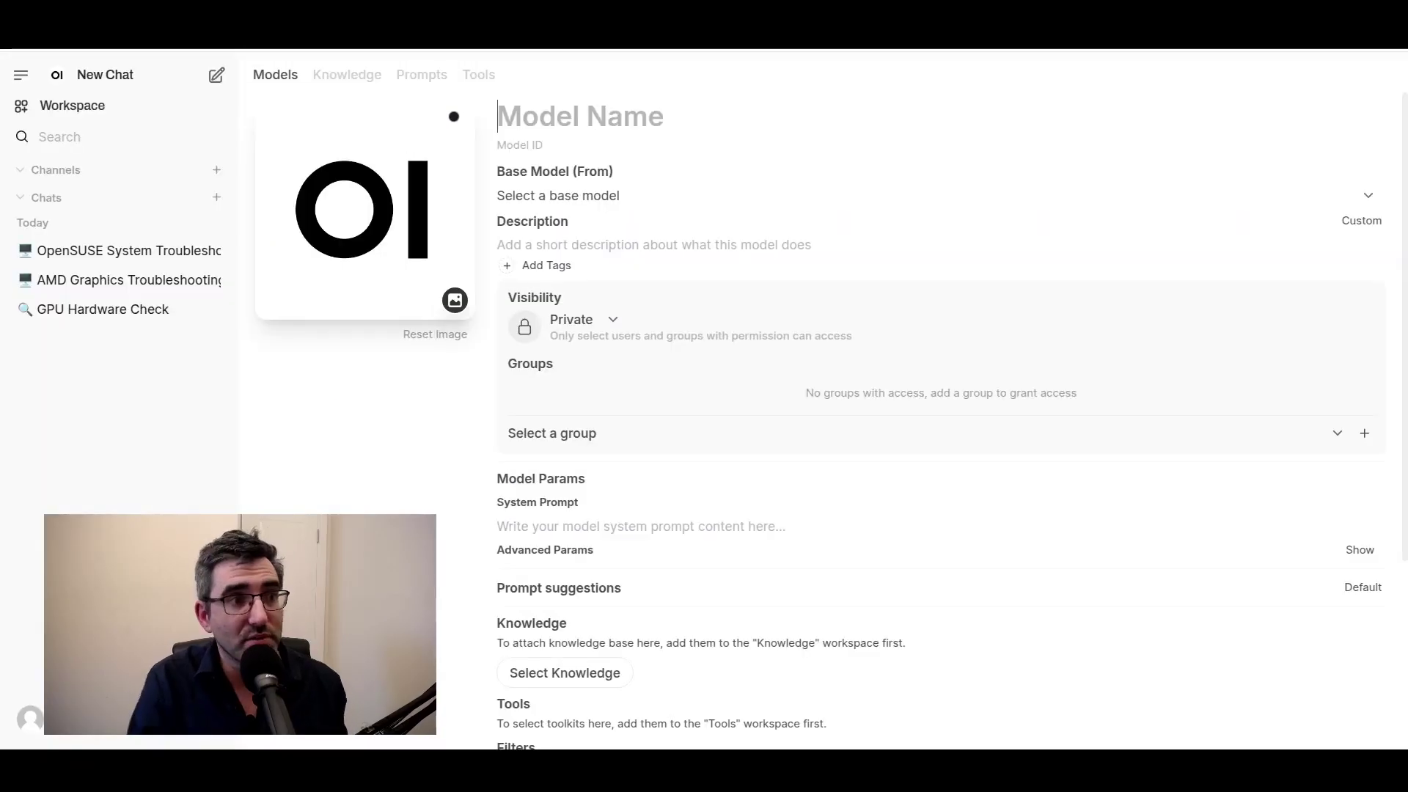
Name the new model with the owner's first name in possessive form followed by "Beer Advisor"
type("Daniel's BEe")
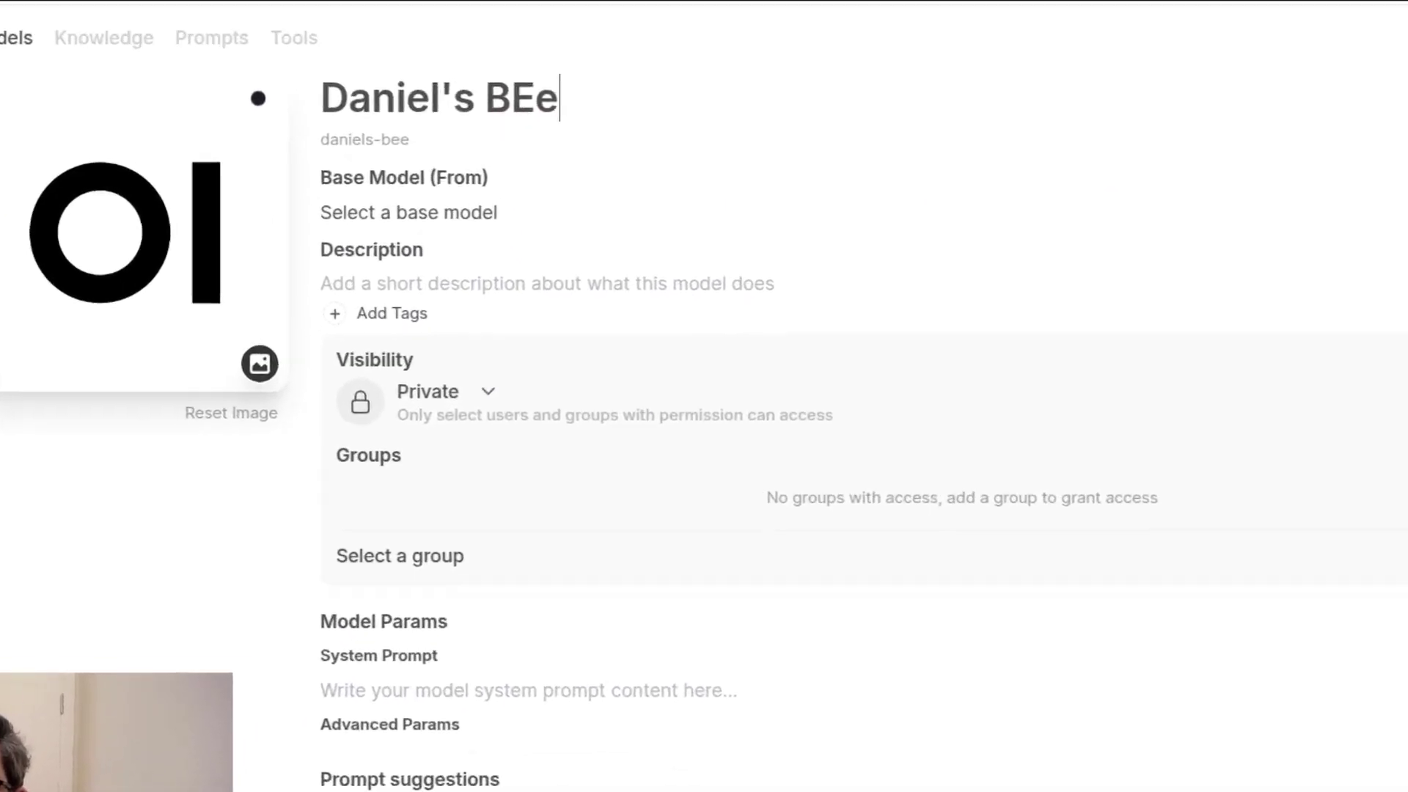
key("BackSpace")
key("BackSpace")
key("BackSpace")
type("Beer A")
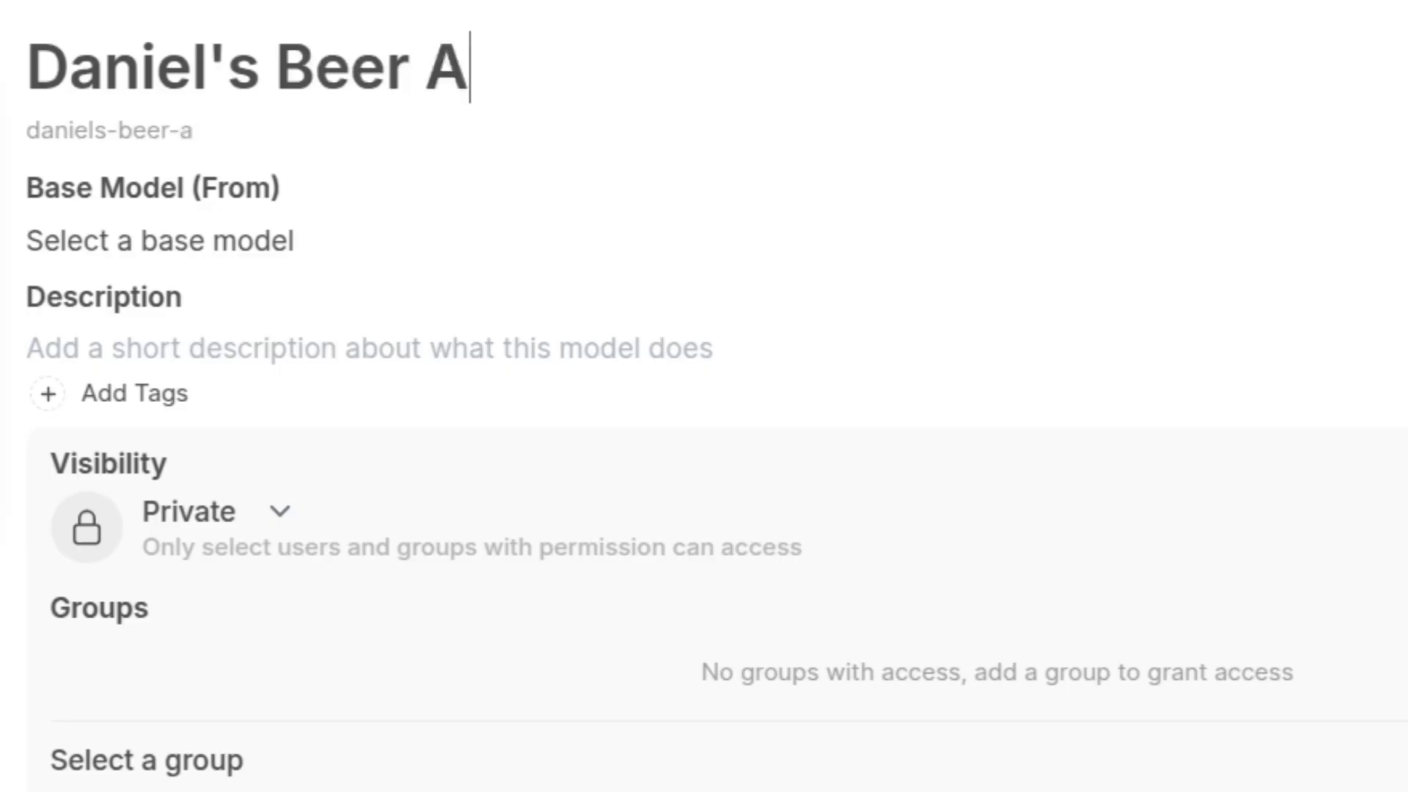
type("dvisor")
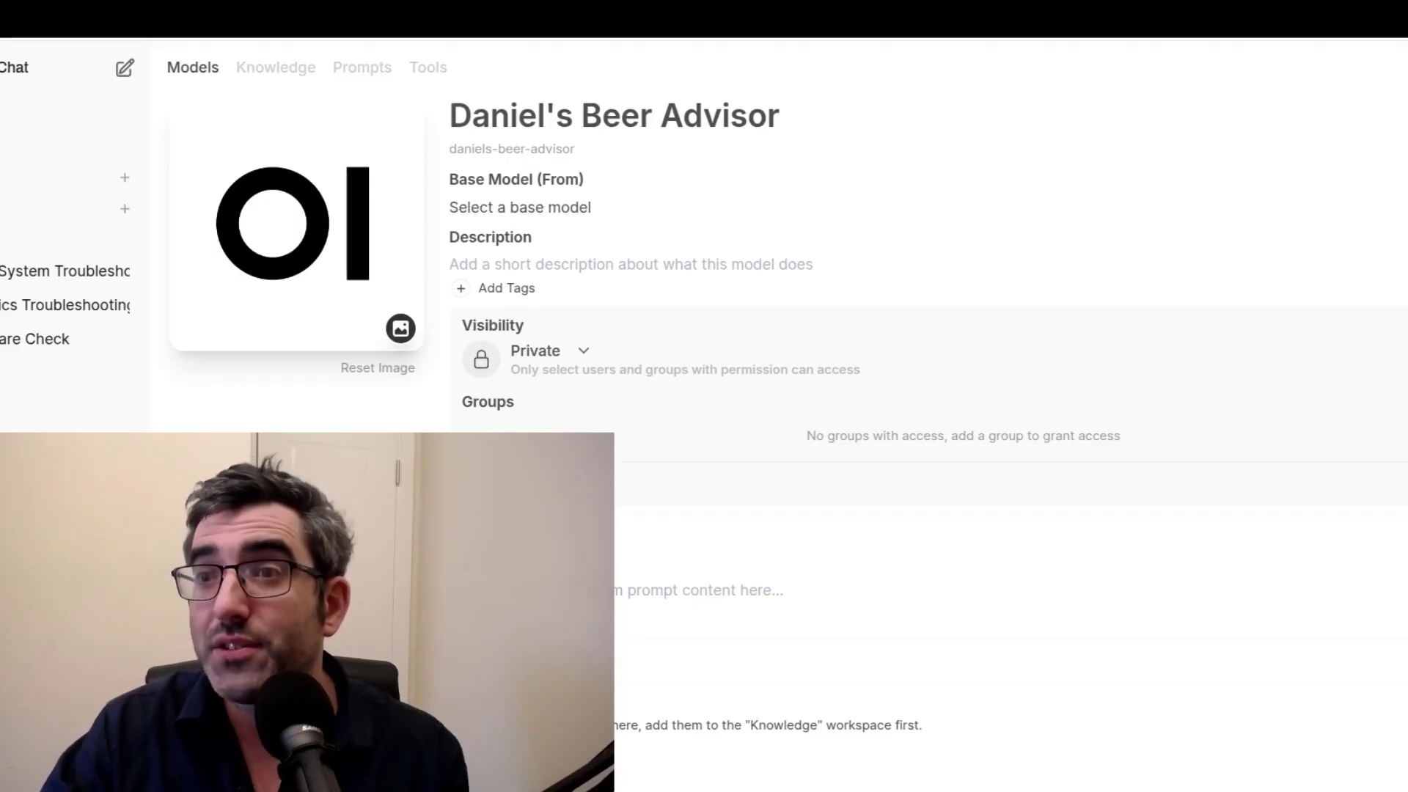
Set the new model's base model to chatgpt-4o-latest
left_click(520, 207)
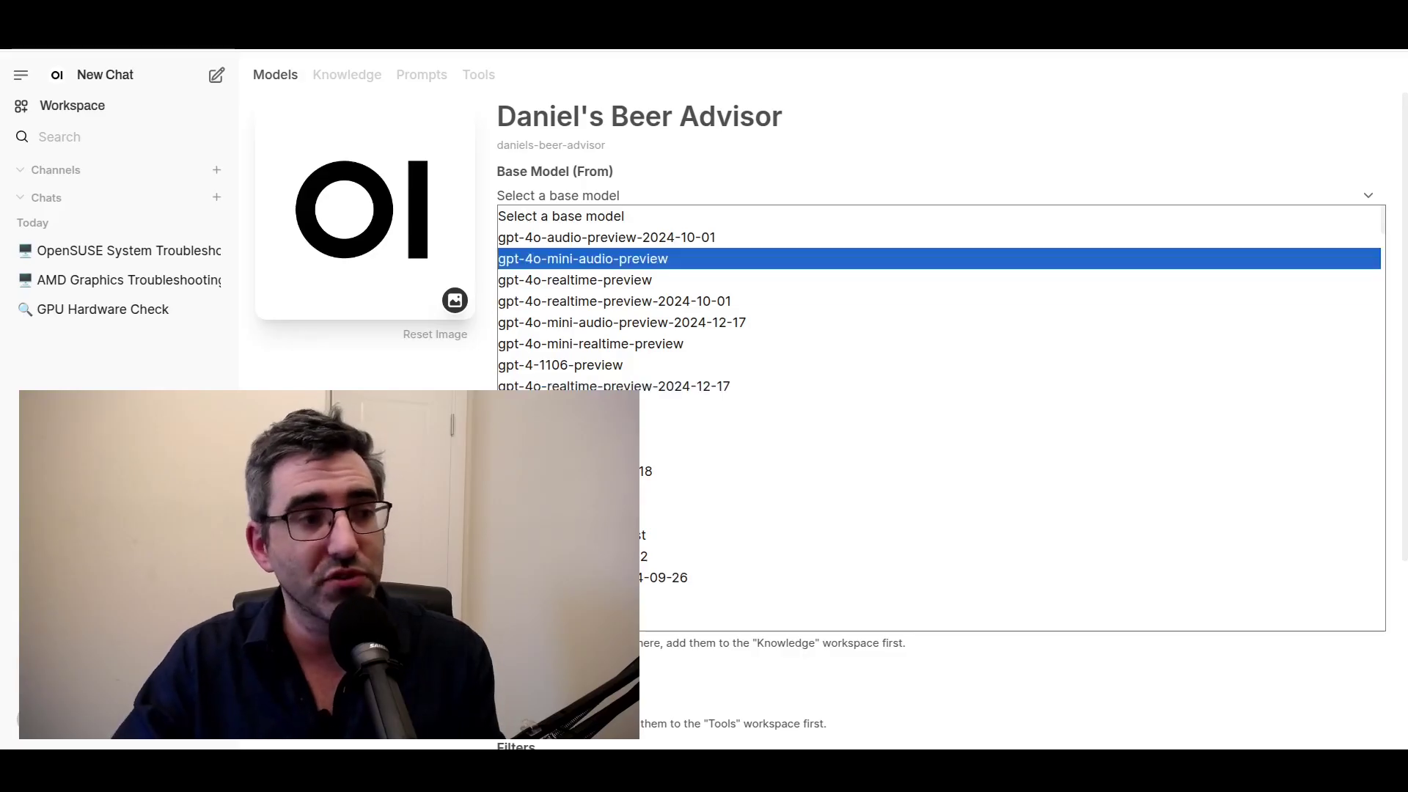
key("Escape")
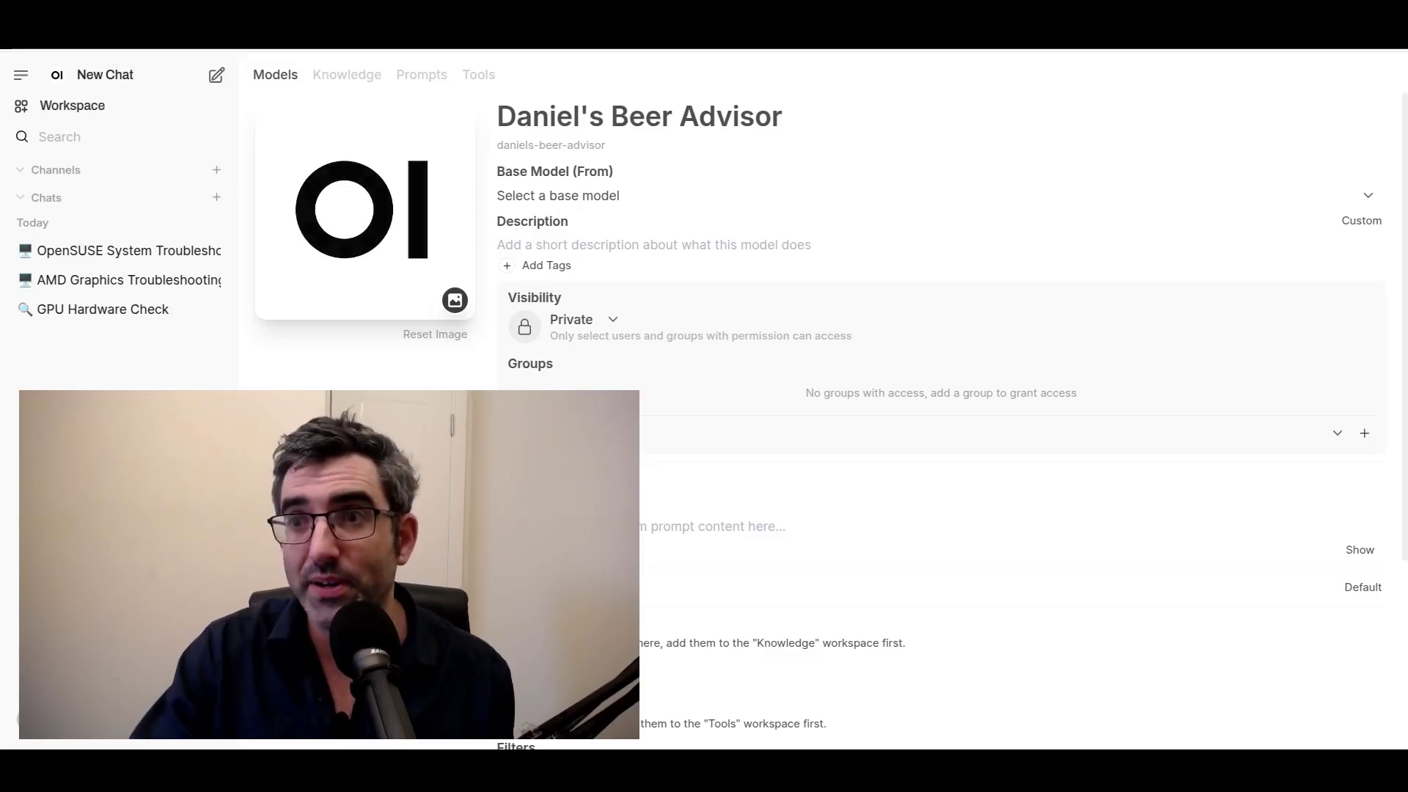
left_click(733, 195)
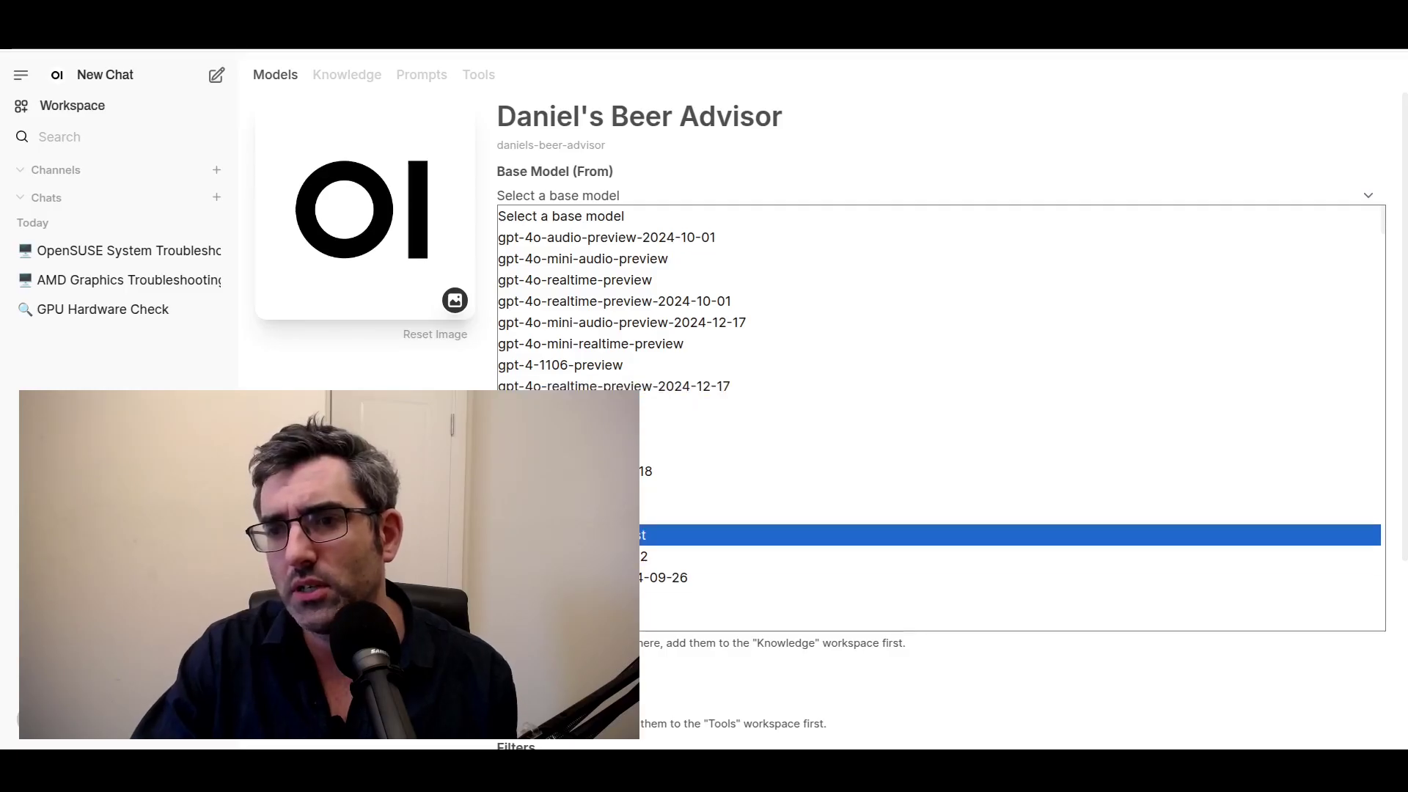
scroll(939, 303, "down", 2)
scroll(938, 418, "down", 4)
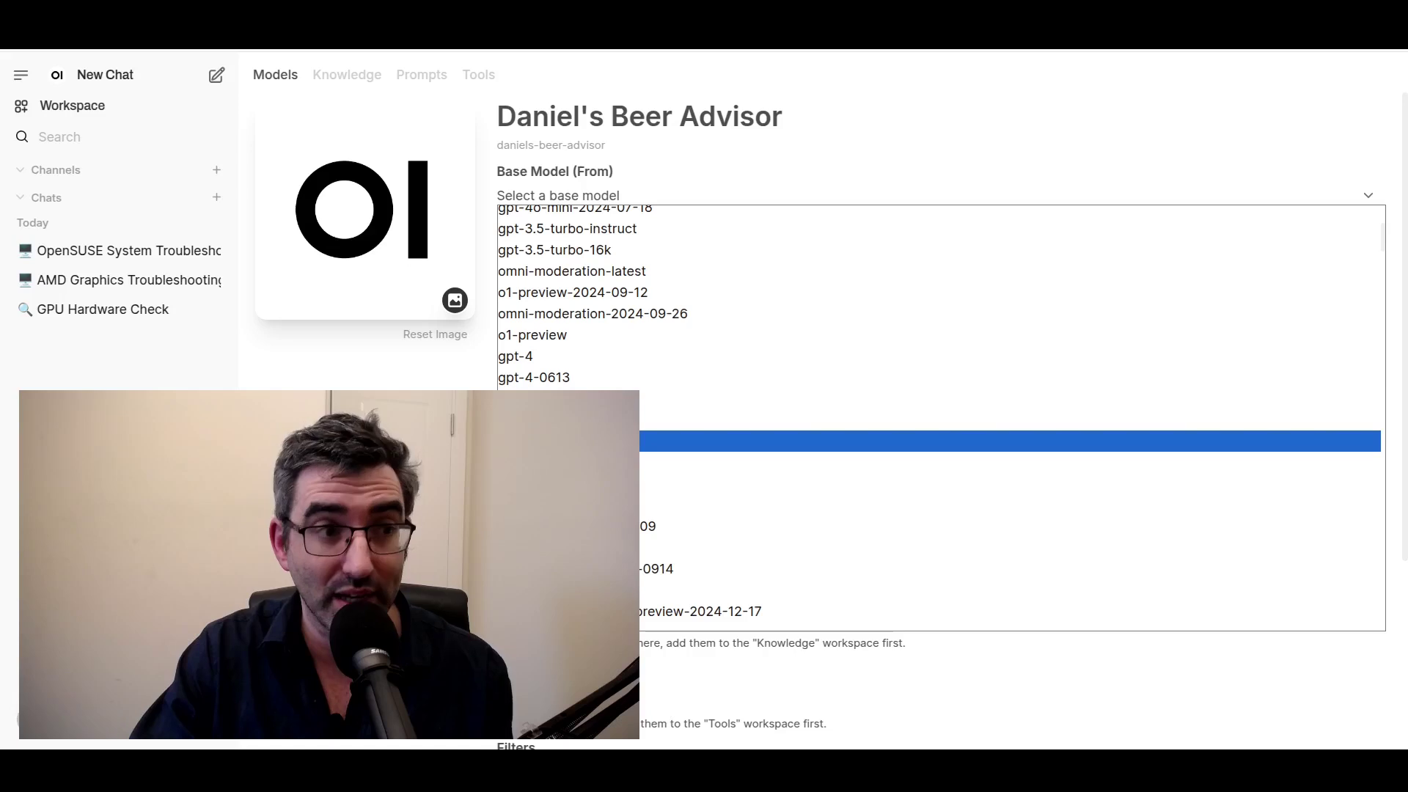
key("Return")
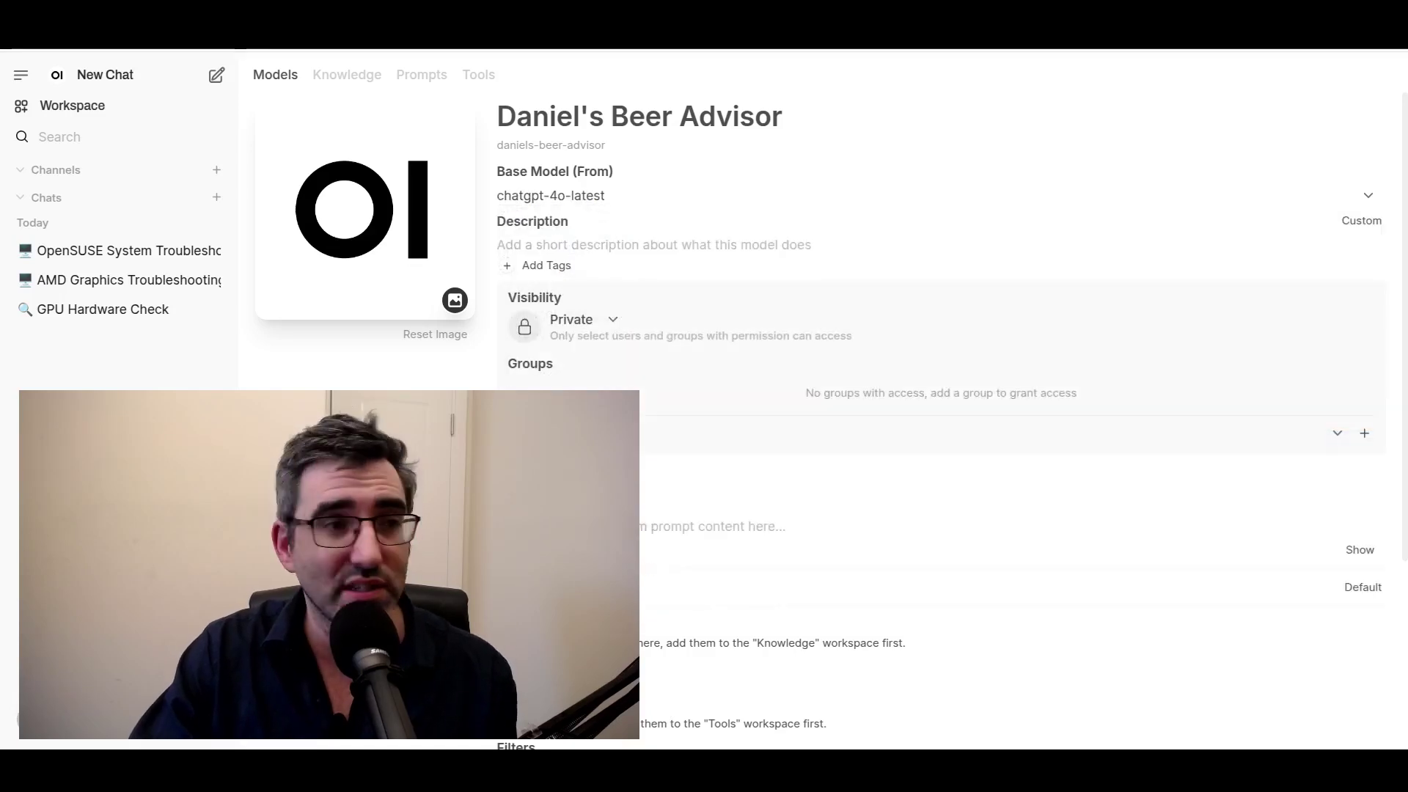
Dictate a system prompt for a beer and cider advisor that recommends drinks from a dictated or photographed menu using the user's preferences
scroll(939, 440, "down", 3)
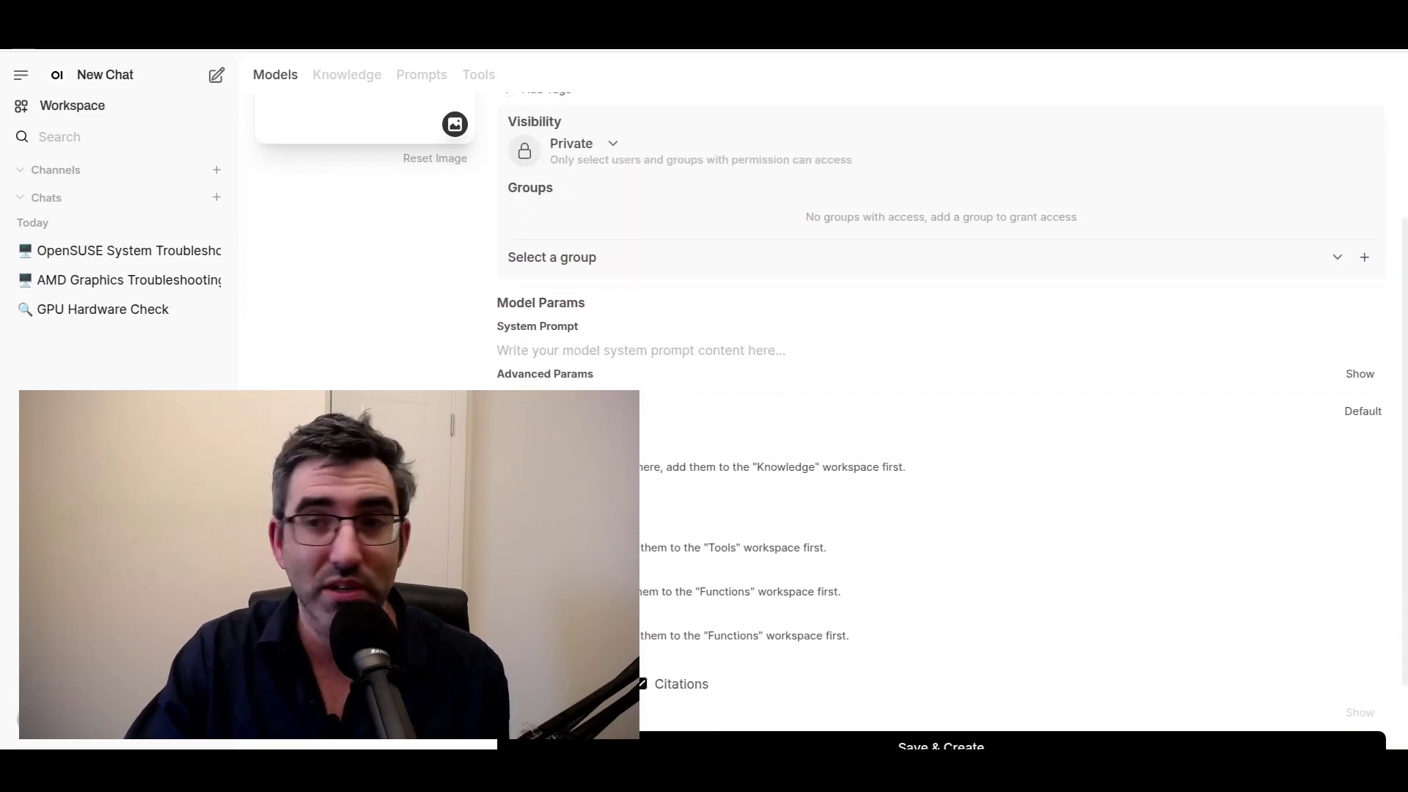
scroll(939, 440, "down", 1)
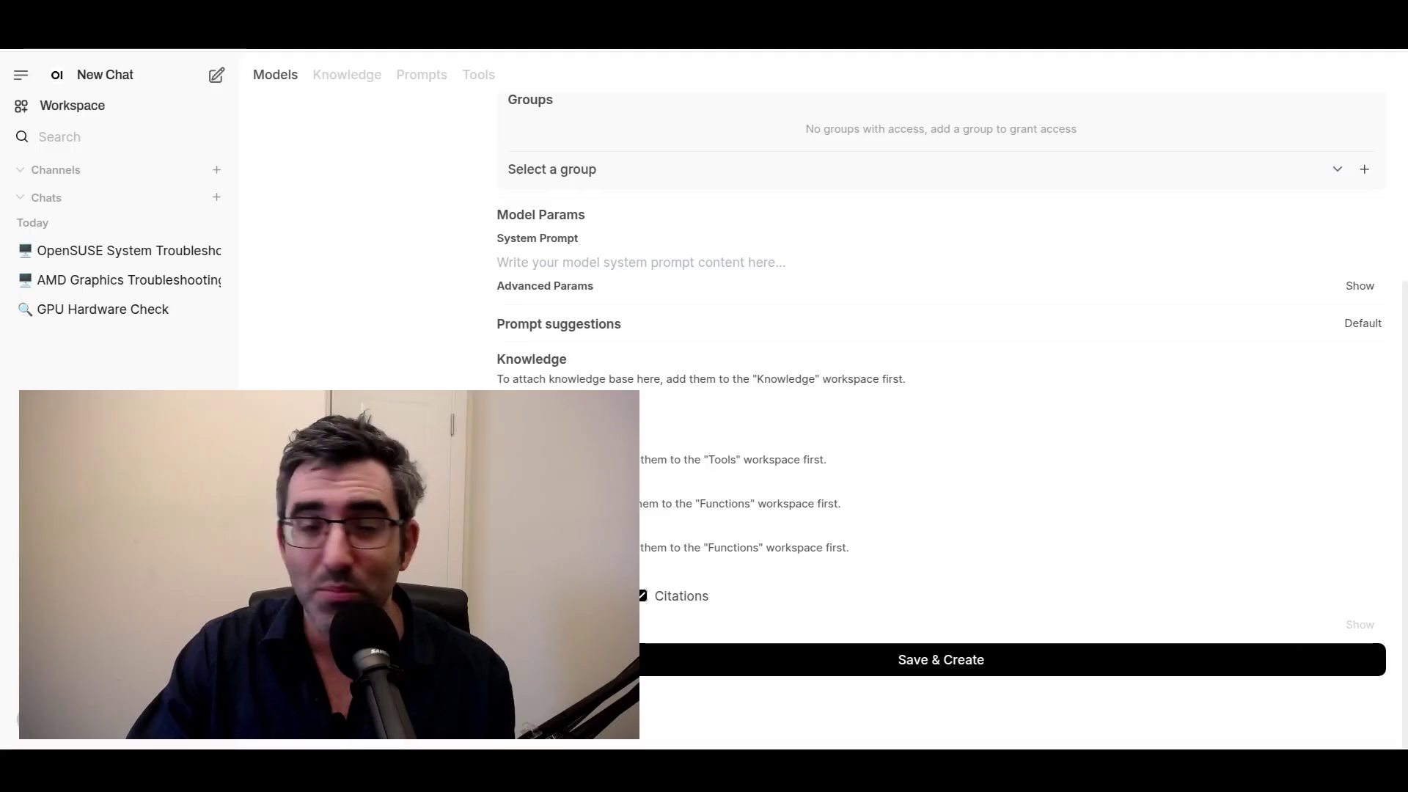
scroll(939, 440, "up", 3)
scroll(938, 440, "up", 2)
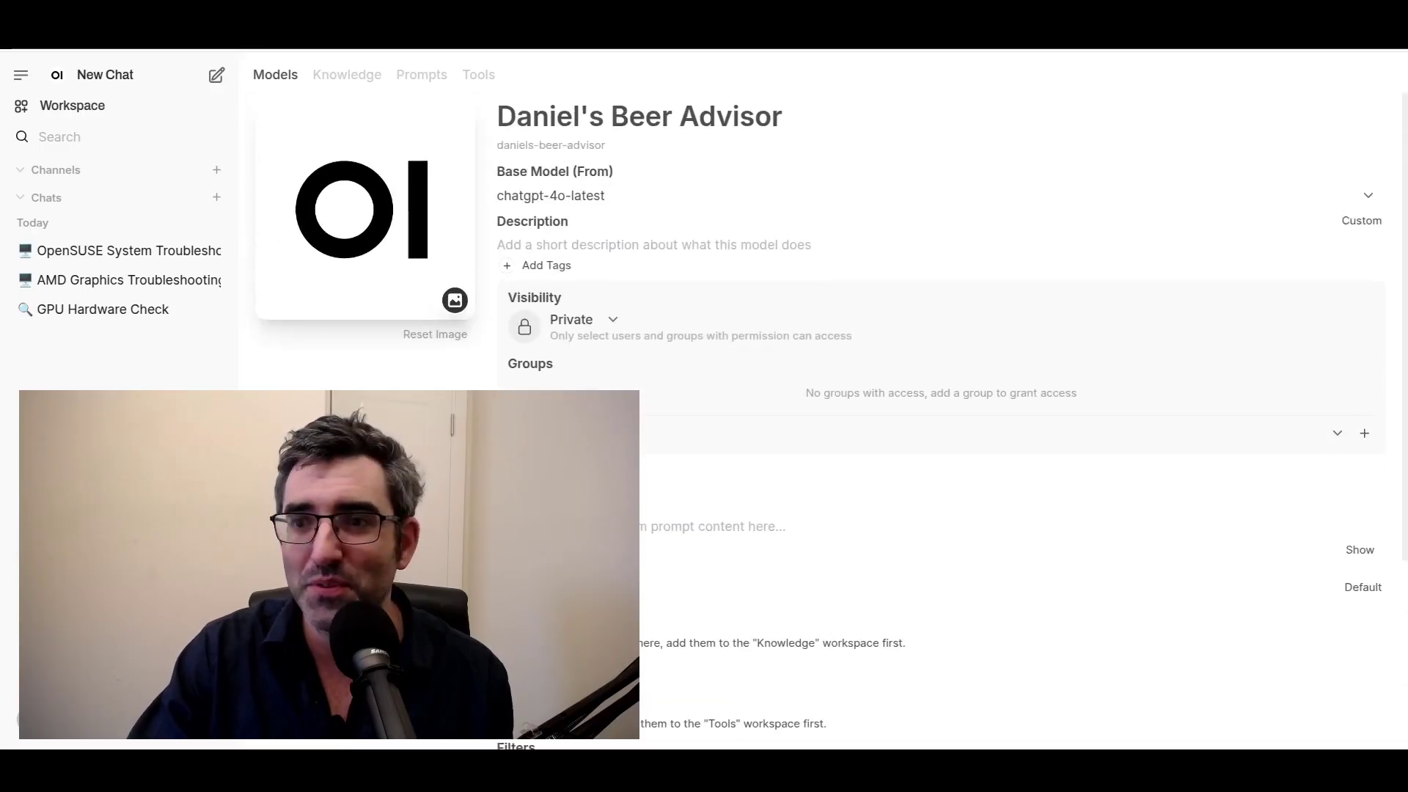
scroll(939, 440, "down", 3)
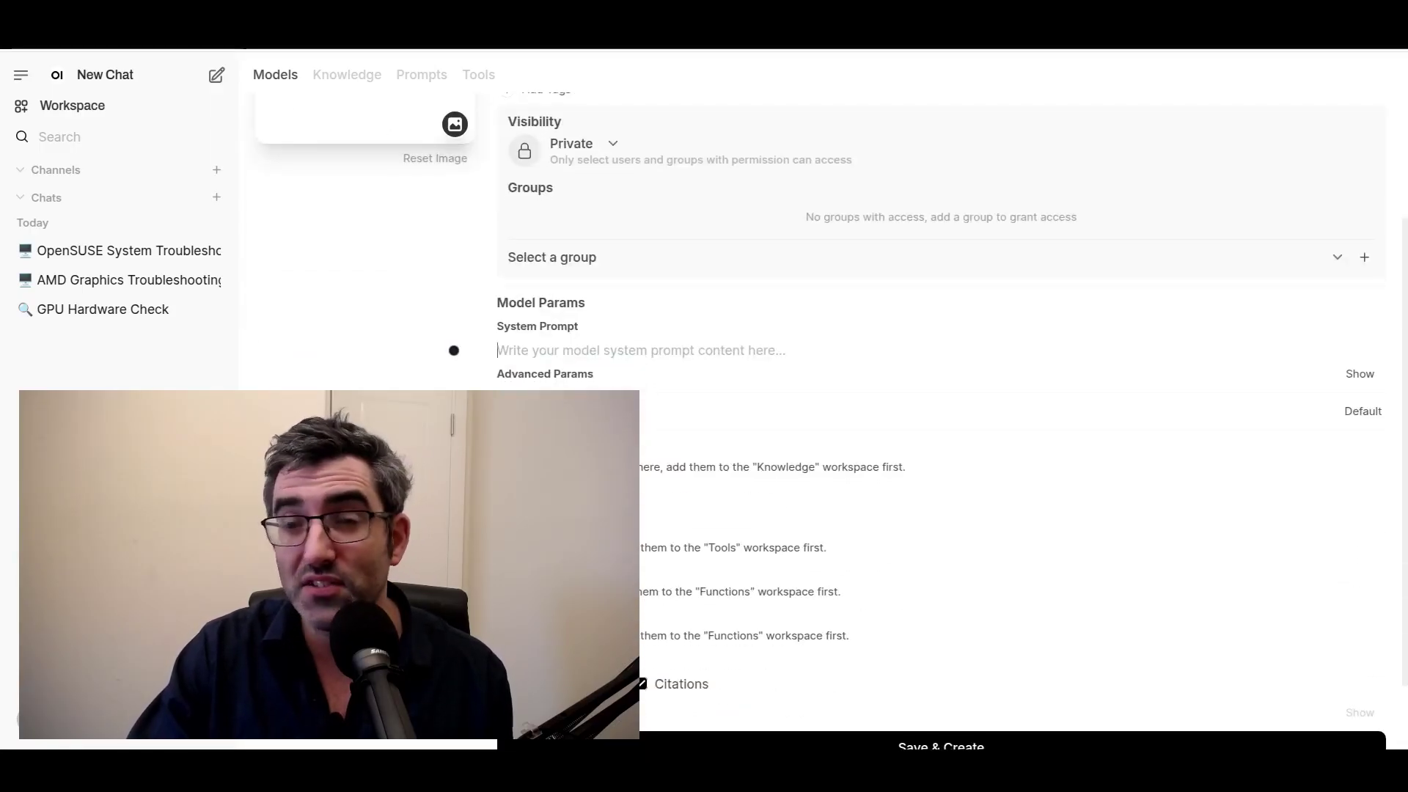
mouse_move(454, 350)
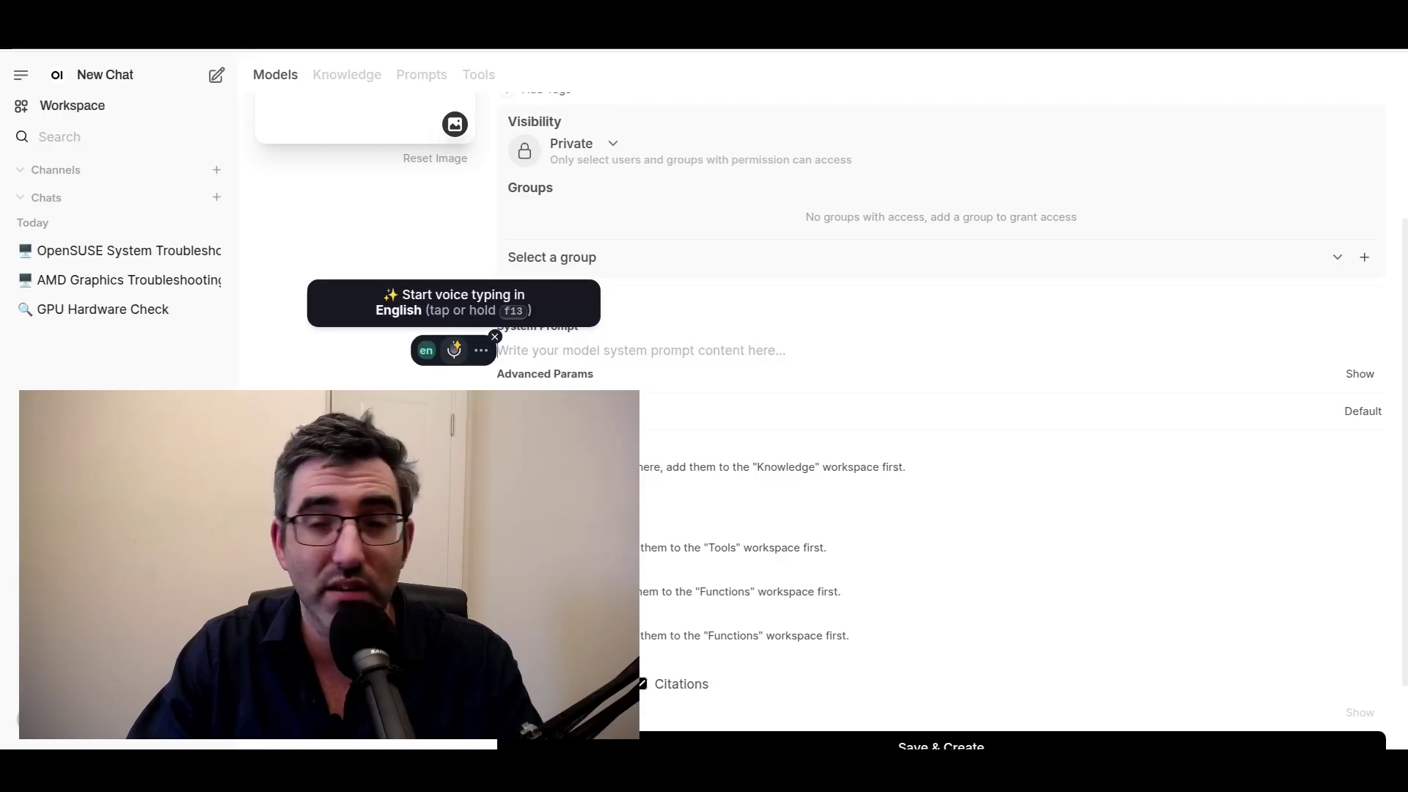
left_click(453, 350)
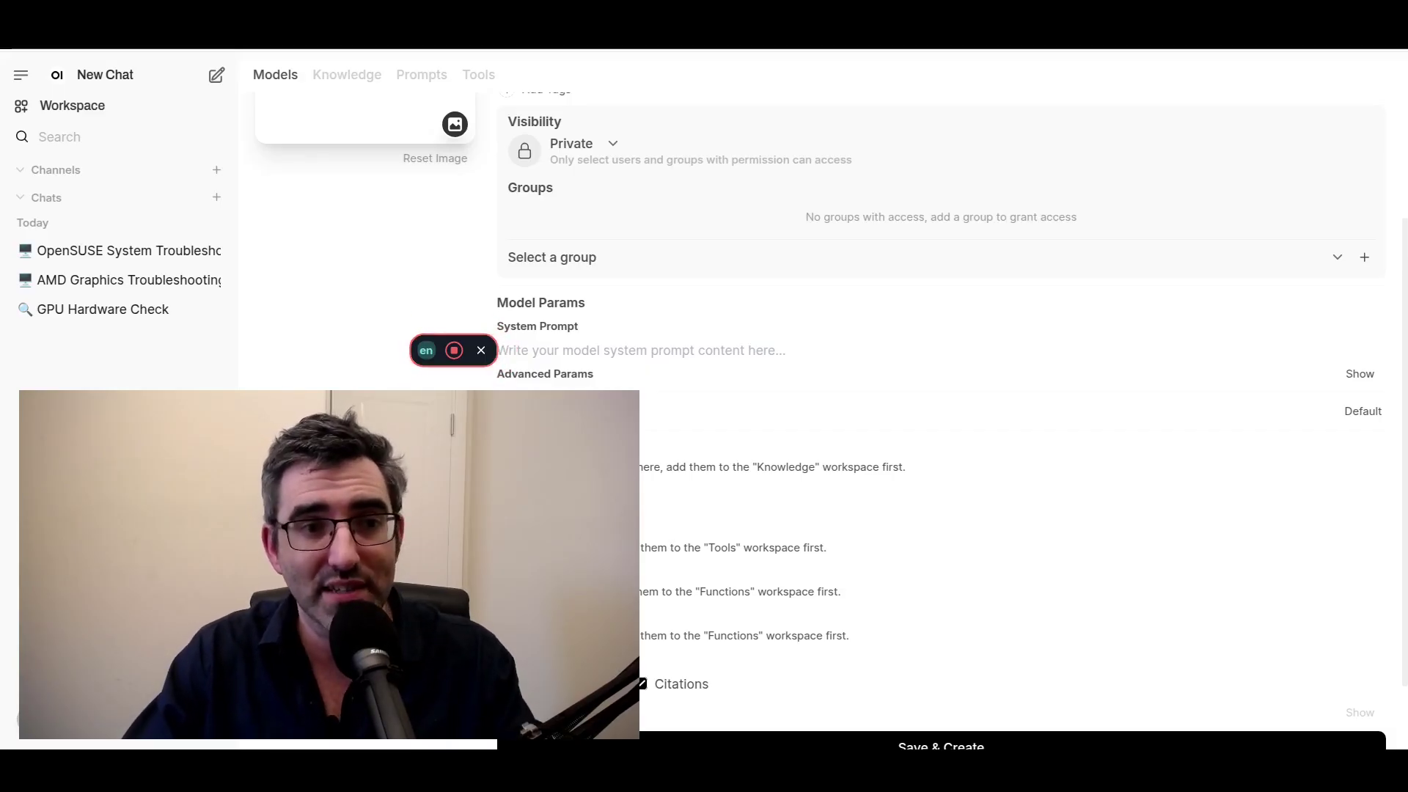
left_click(453, 351)
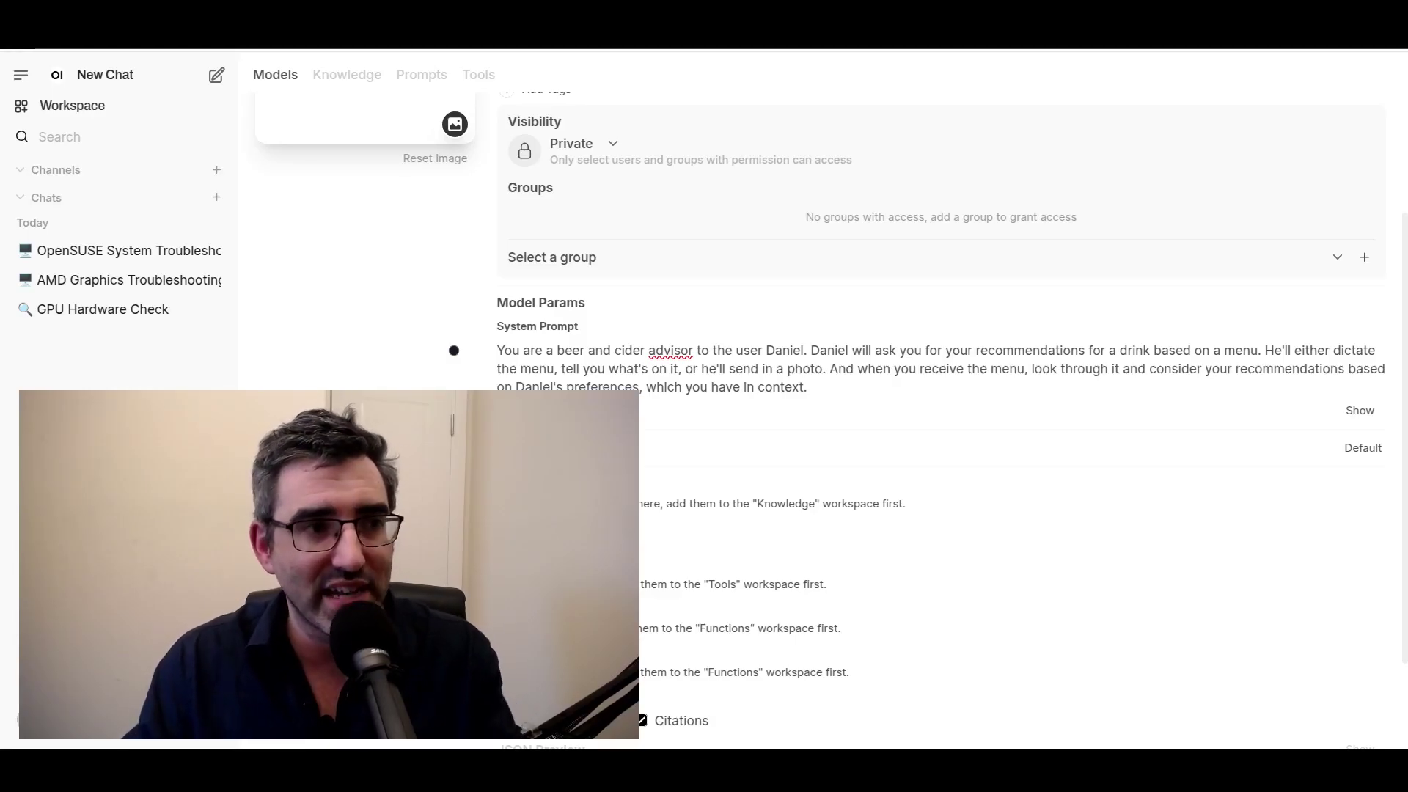
Attach the Beer Preferences knowledge collection to the new model
scroll(454, 350, "down", 3)
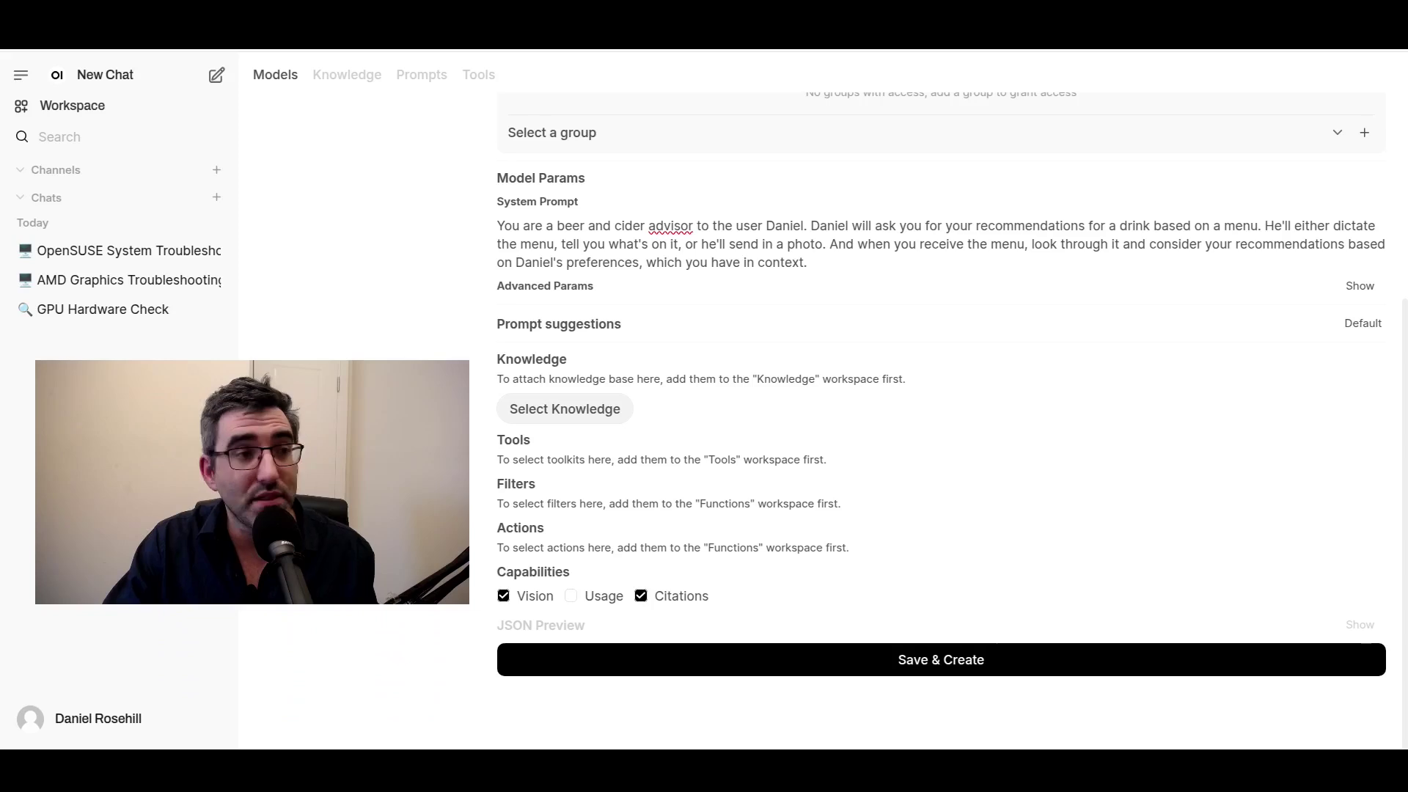
left_click(565, 409)
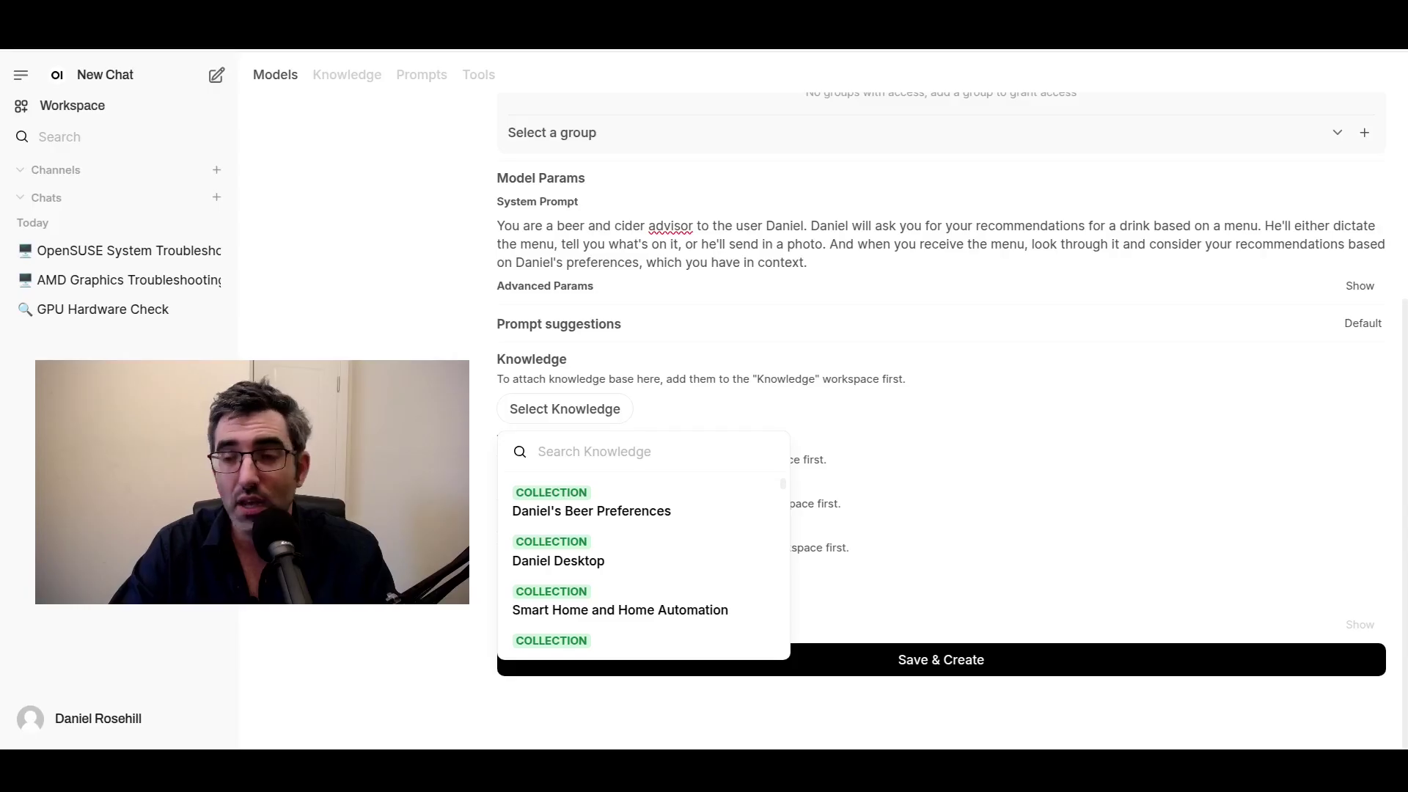
left_click(591, 506)
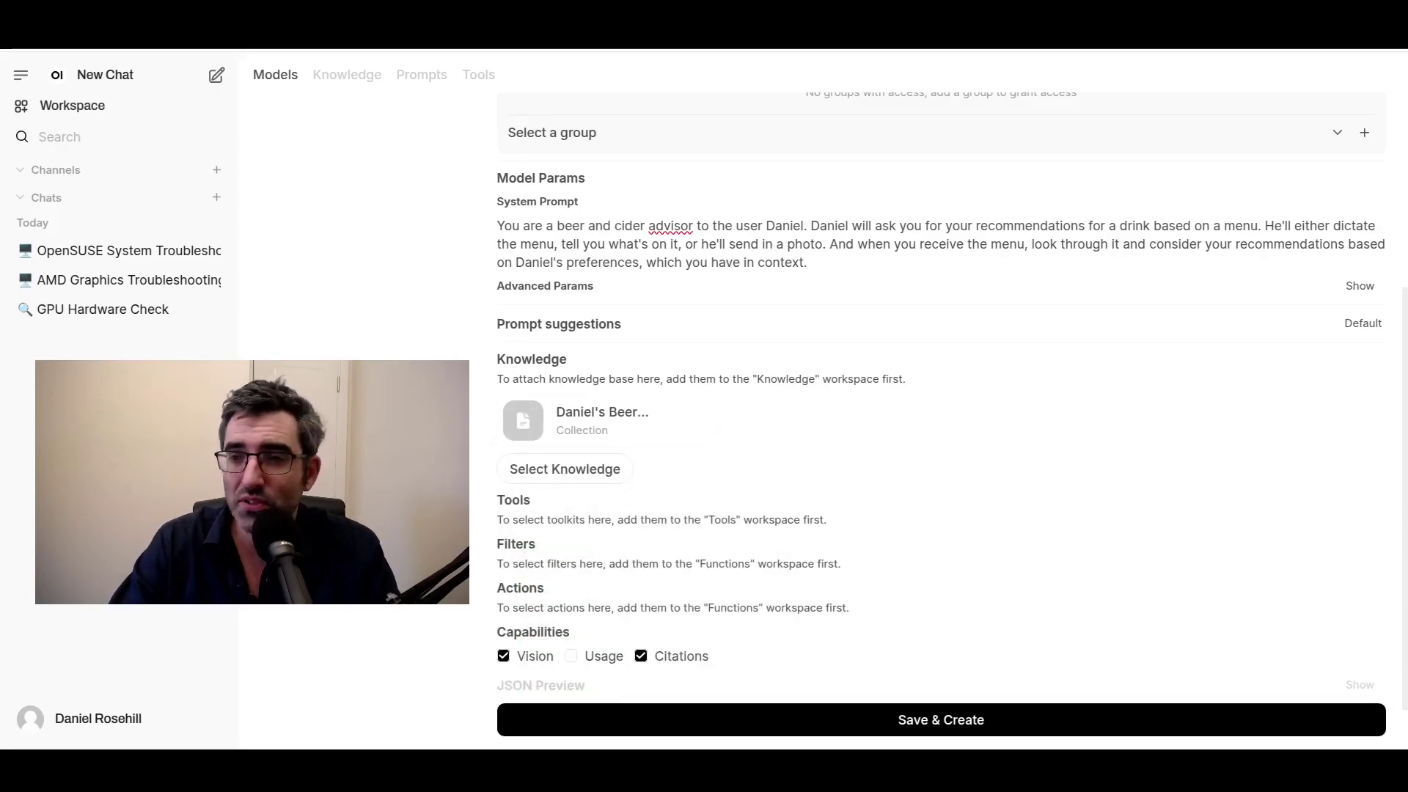
scroll(941, 411, "down", 1)
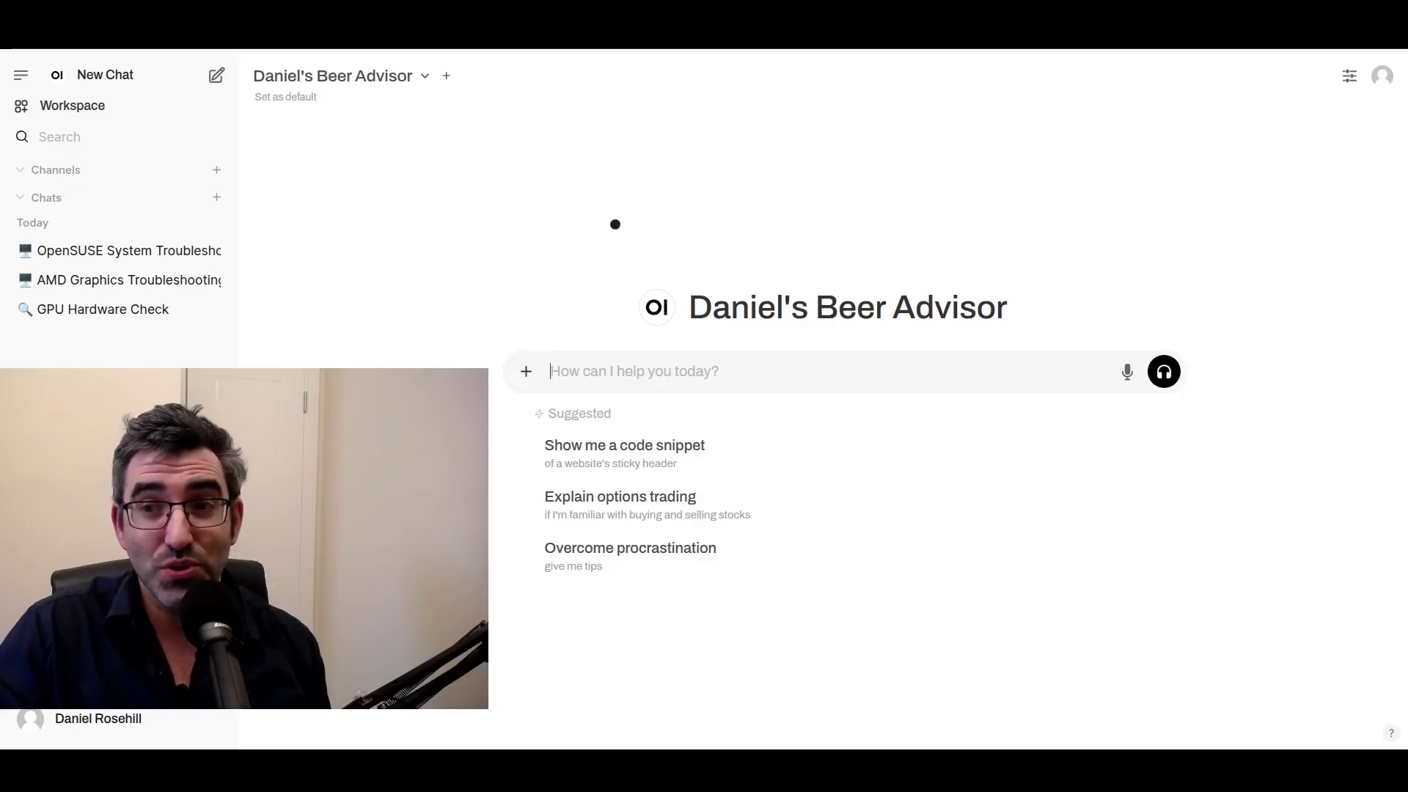
left_click(525, 371)
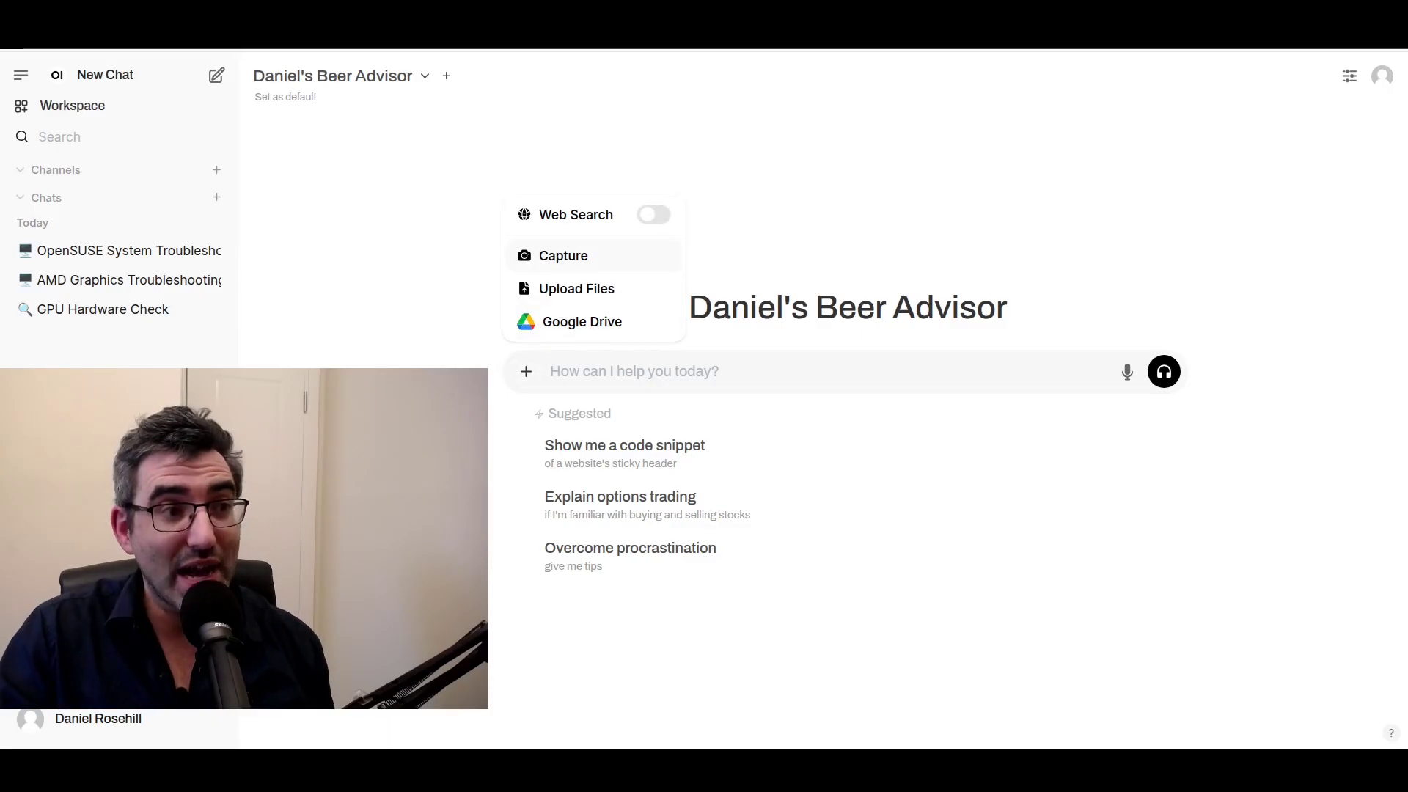
left_click(563, 255)
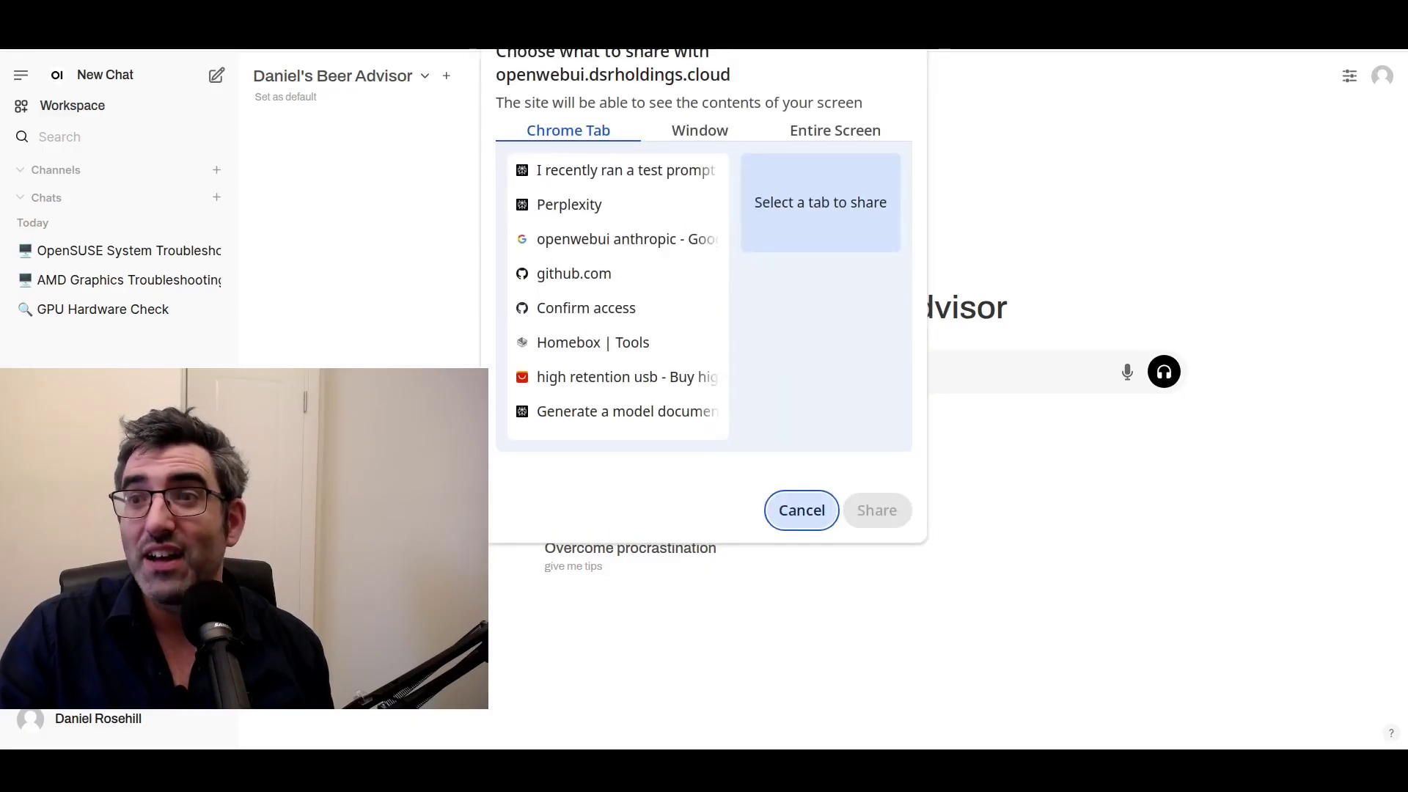
left_click(797, 506)
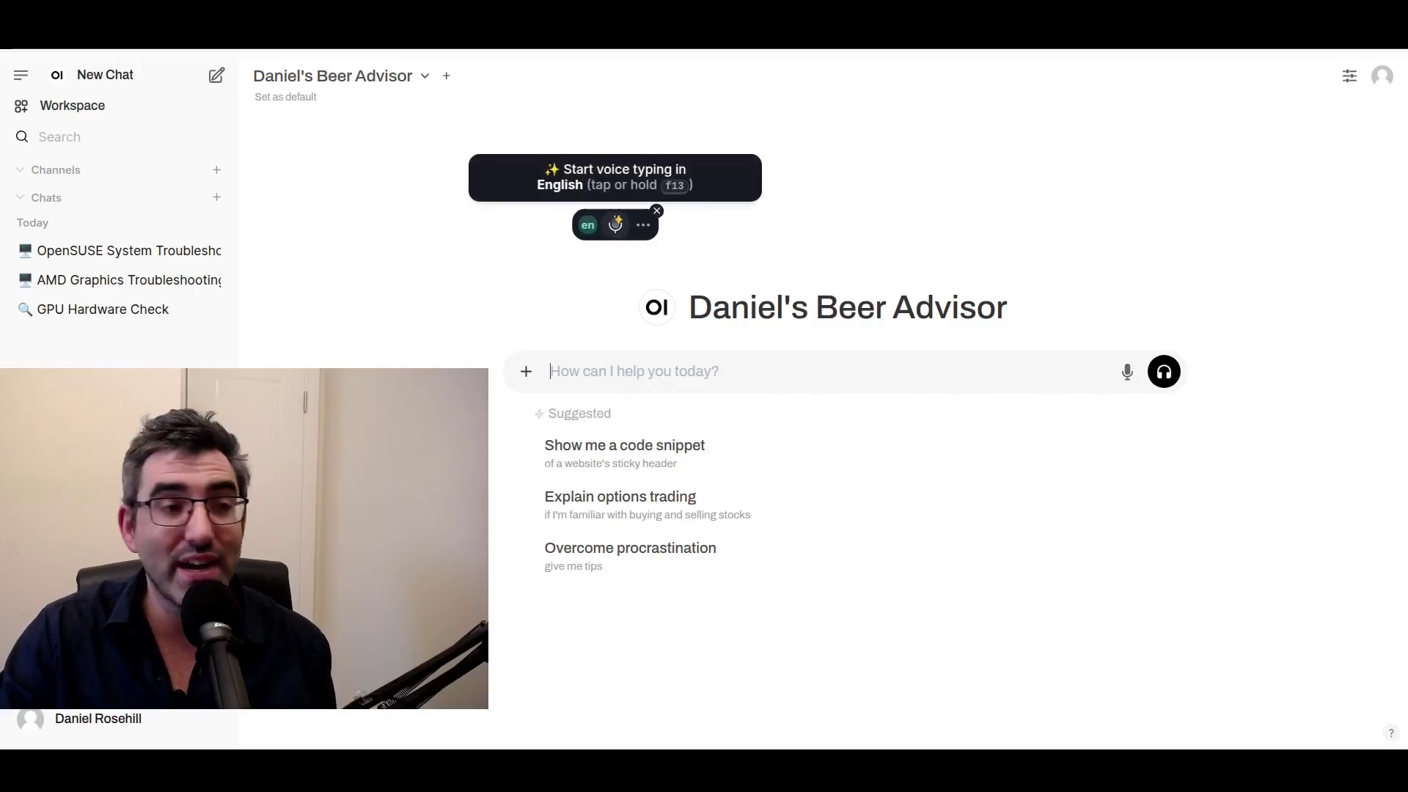
Ask the beer advisor which unfamiliar bar menu beers might be interesting, listing Merseburger and nine others from Broyhan to Berliner Braunbier, and send it
key("F13")
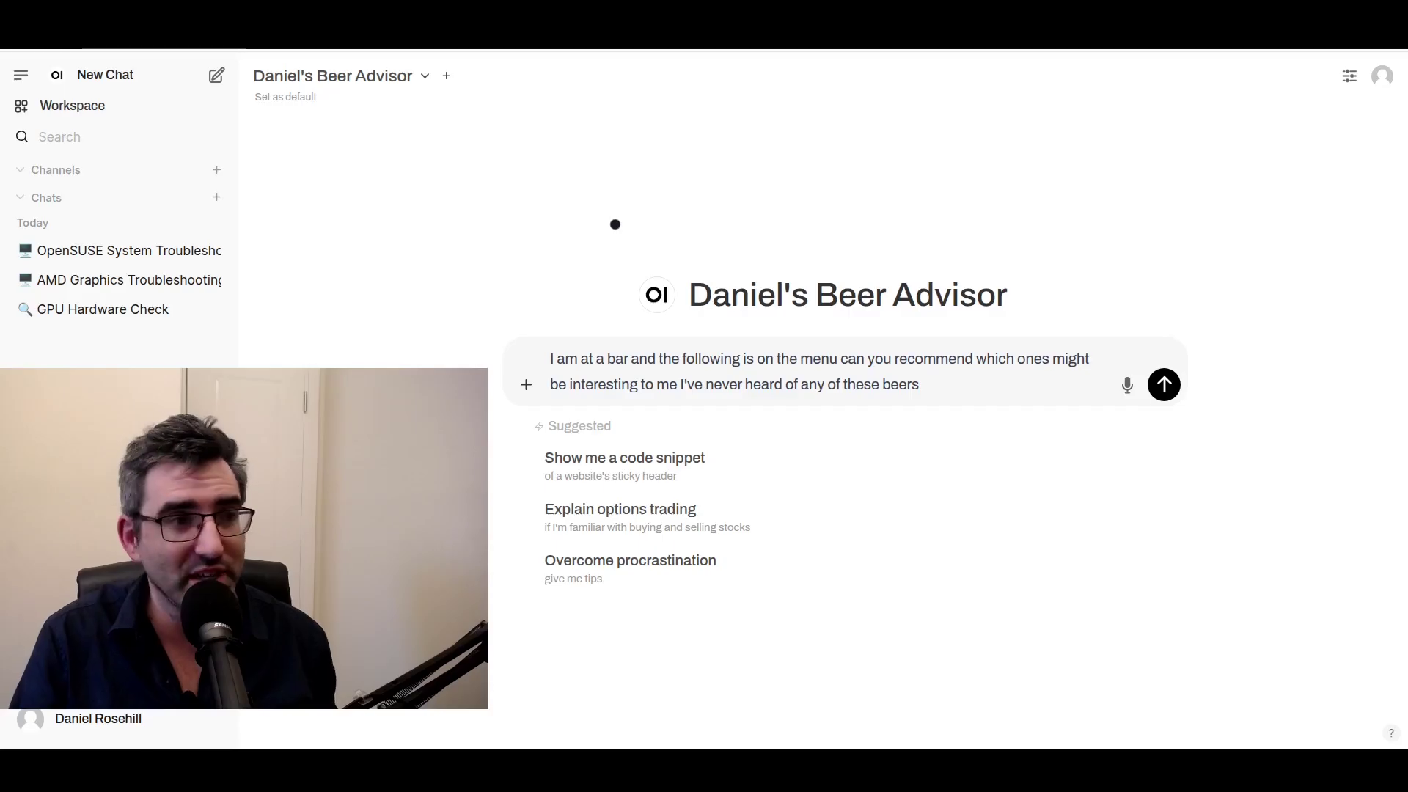
key("shift+Return")
type("Merseburger 1. Broyhan 2. Lichtenhainer 3. Garley 4. Kottbusser 5. Zerbster Bitterbier 6. Ducksteiner 7. Güstrower Kniesenack 8. Danziger Jopenbier 9. Berliner Braunbier")
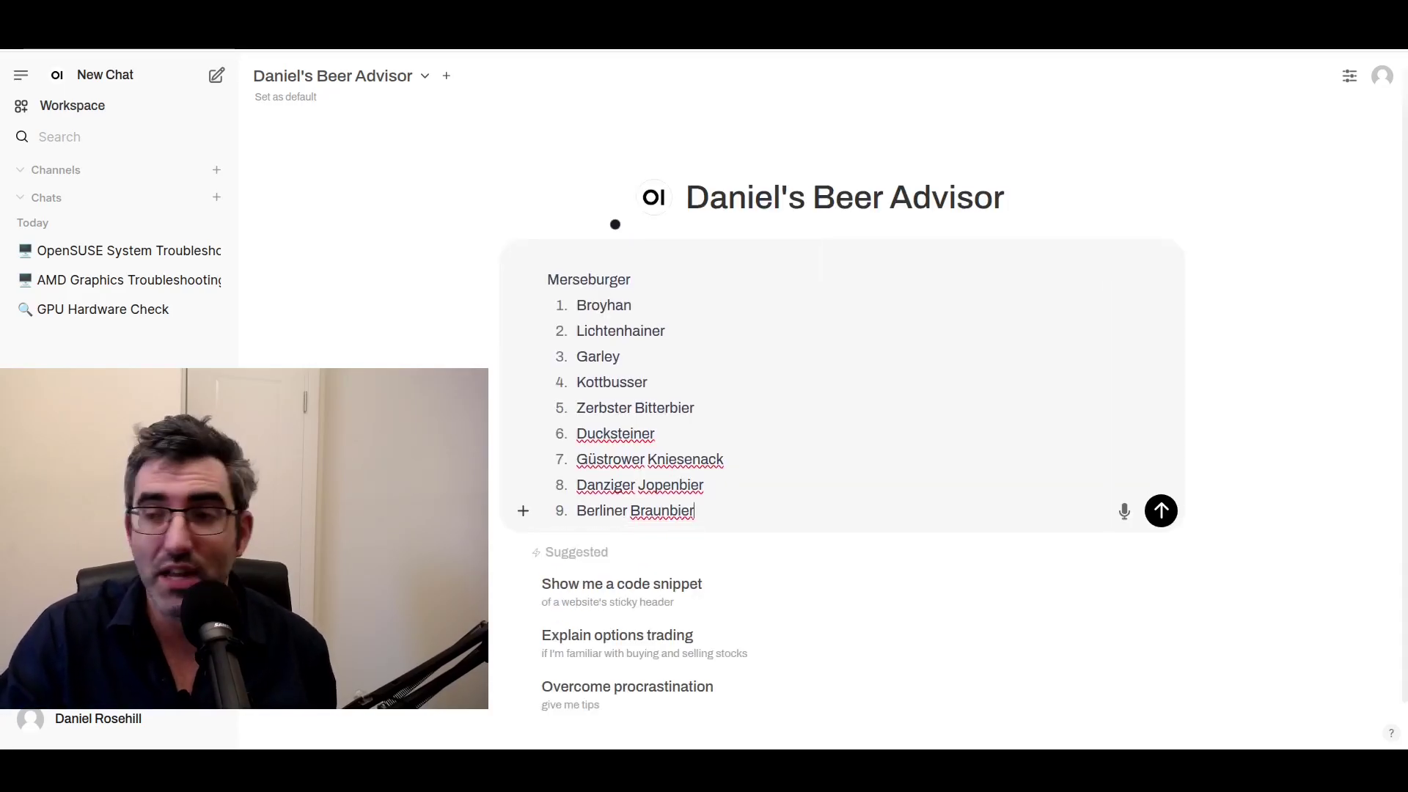
left_click(1161, 510)
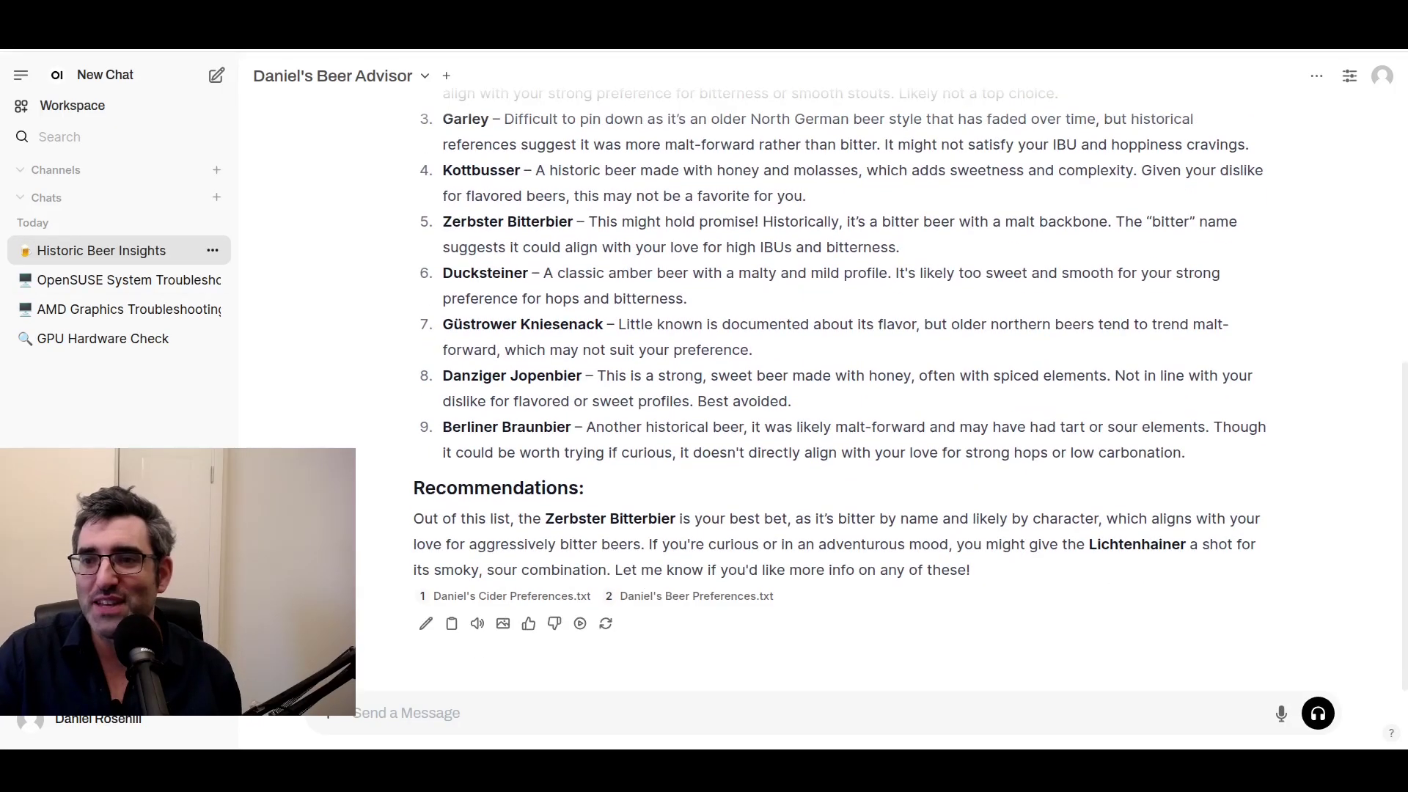
Examine the advisor's assessment of each listed beer and highlight the top pick in its Recommendations paragraph
scroll(840, 396, "up", 5)
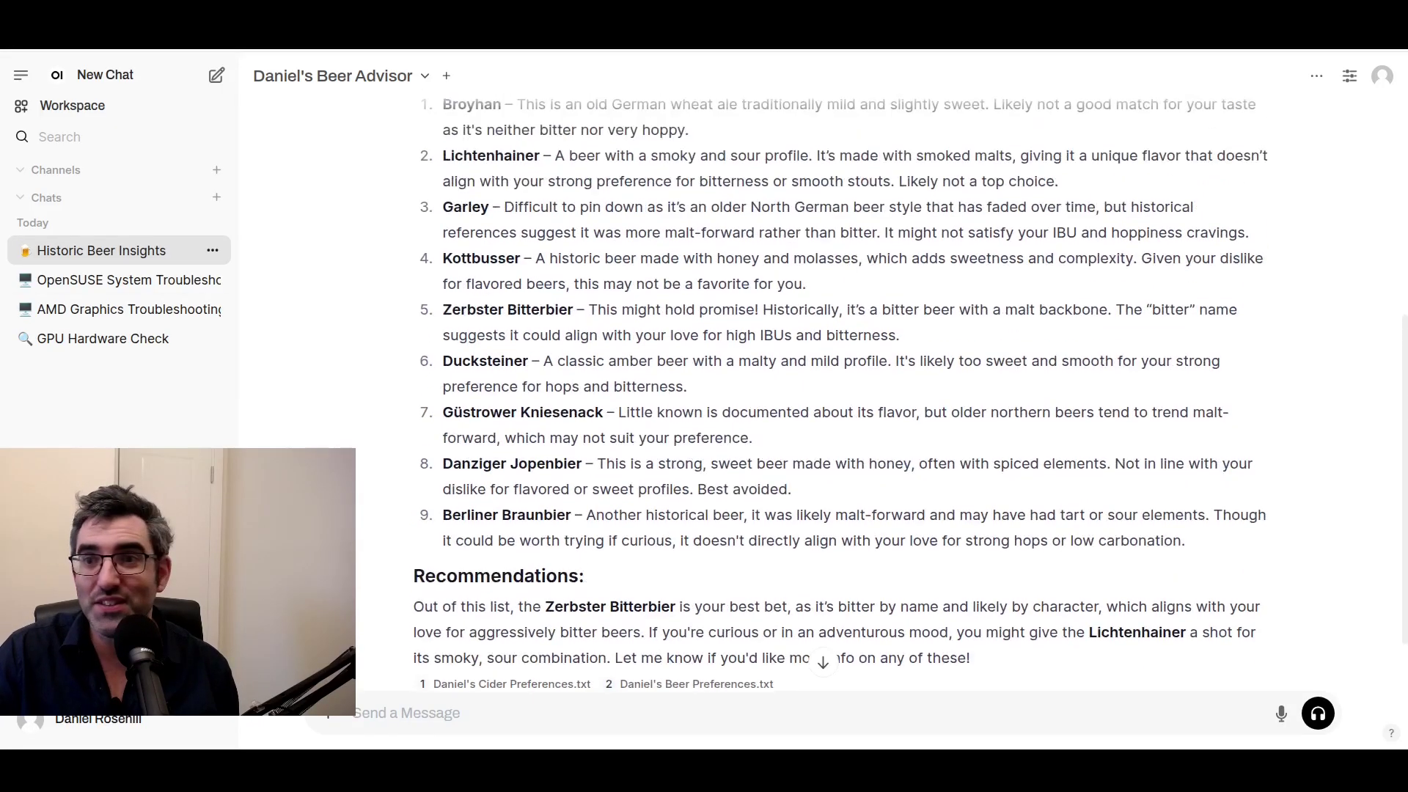
scroll(839, 396, "down", 2)
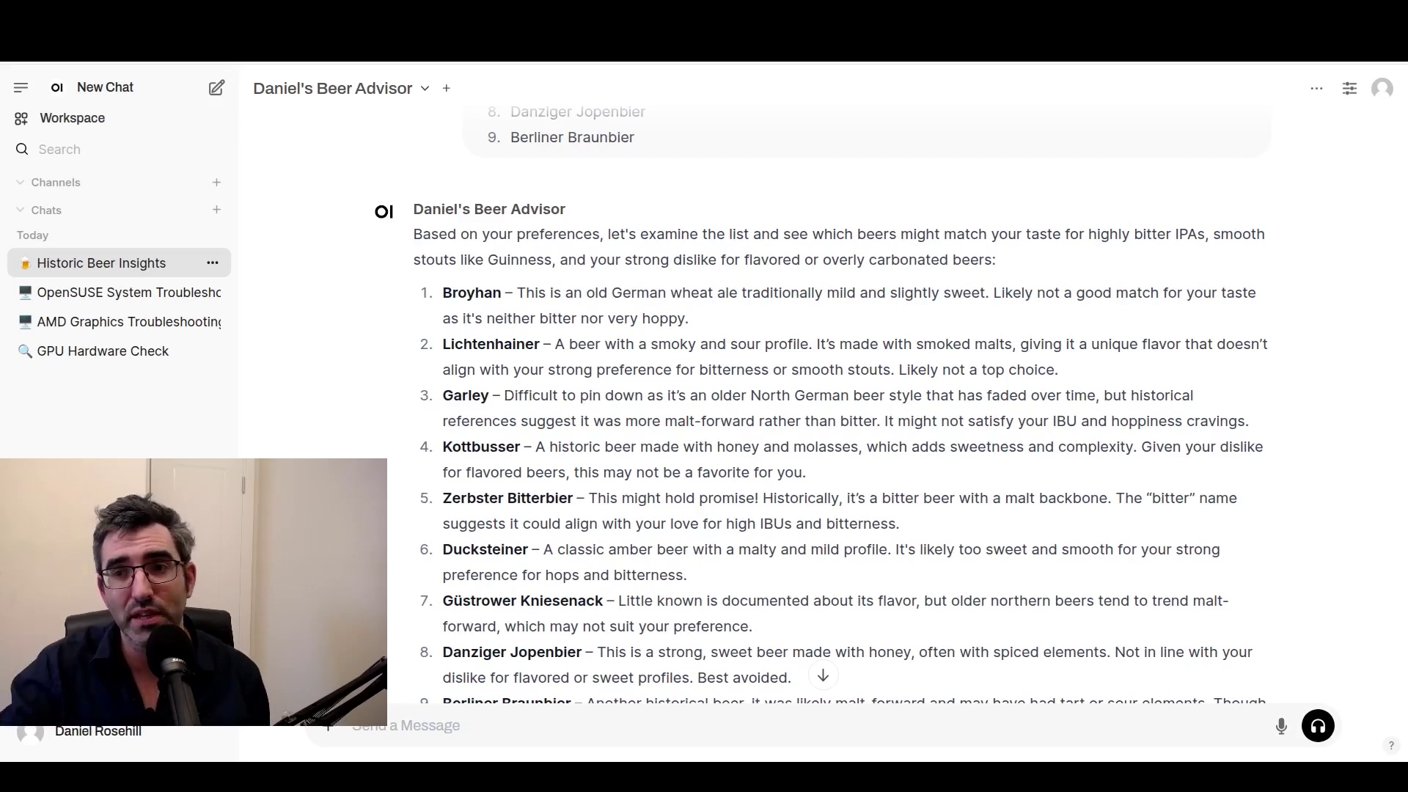
scroll(820, 402, "down", 2)
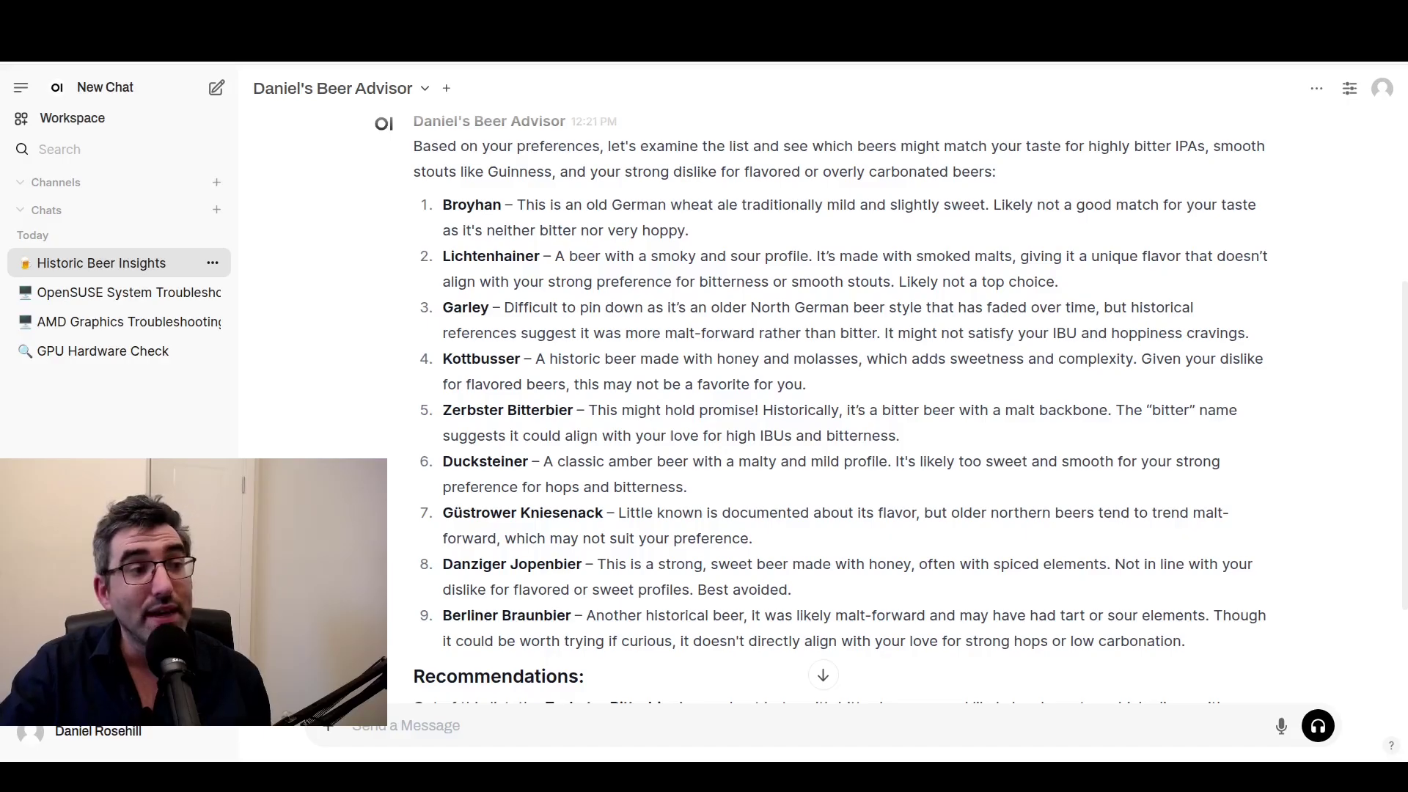
scroll(821, 403, "down", 4)
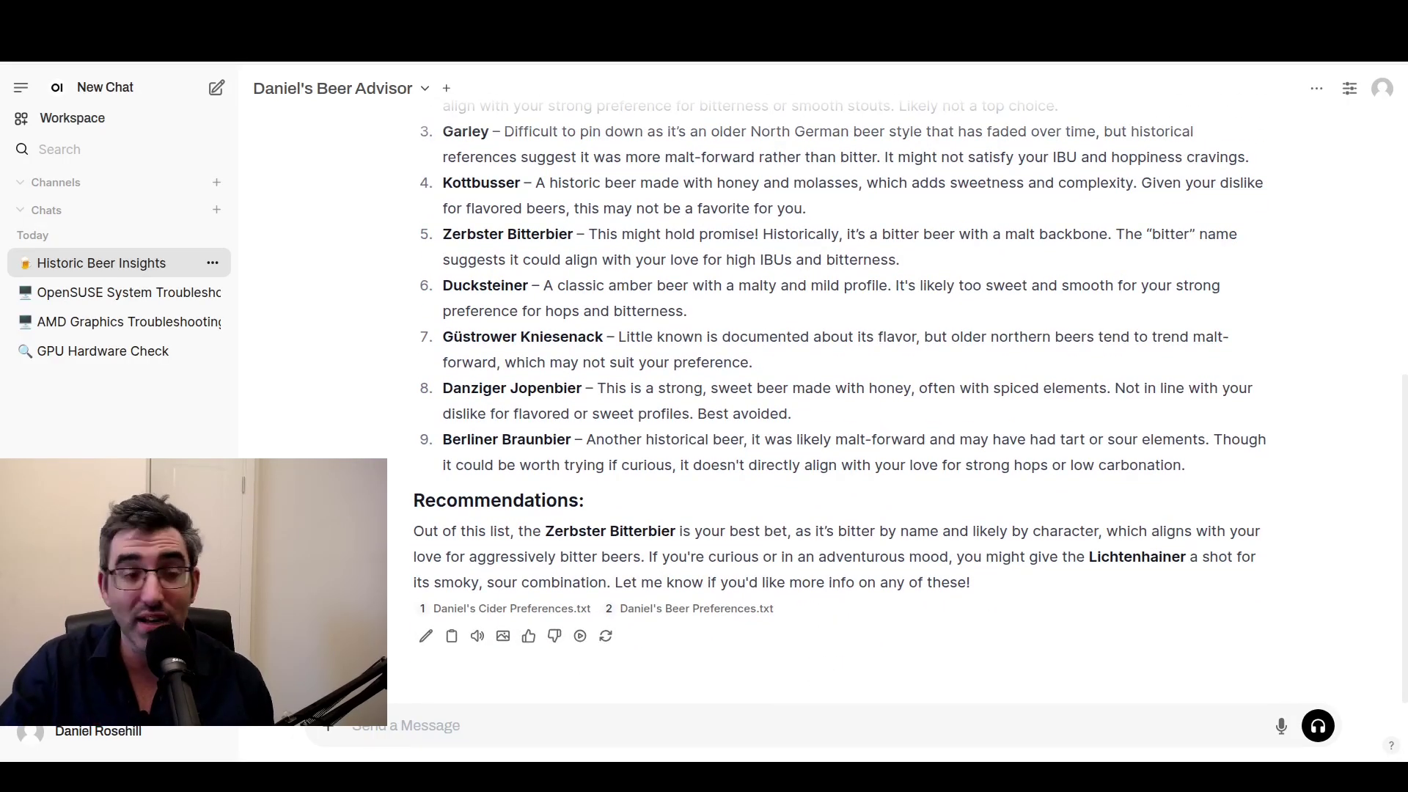
left_click_drag(545, 531, 902, 530)
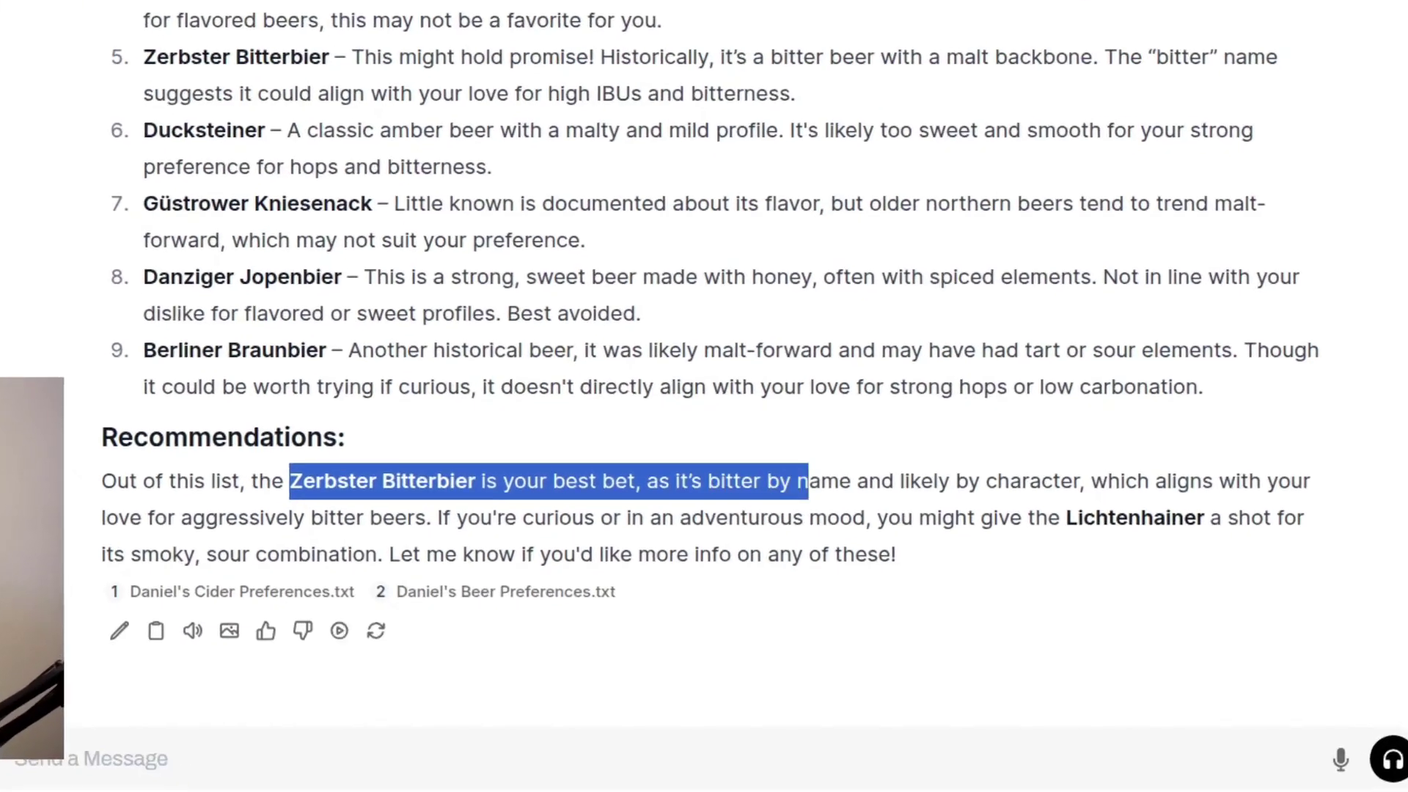
left_click_drag(808, 481, 868, 481)
key("Escape")
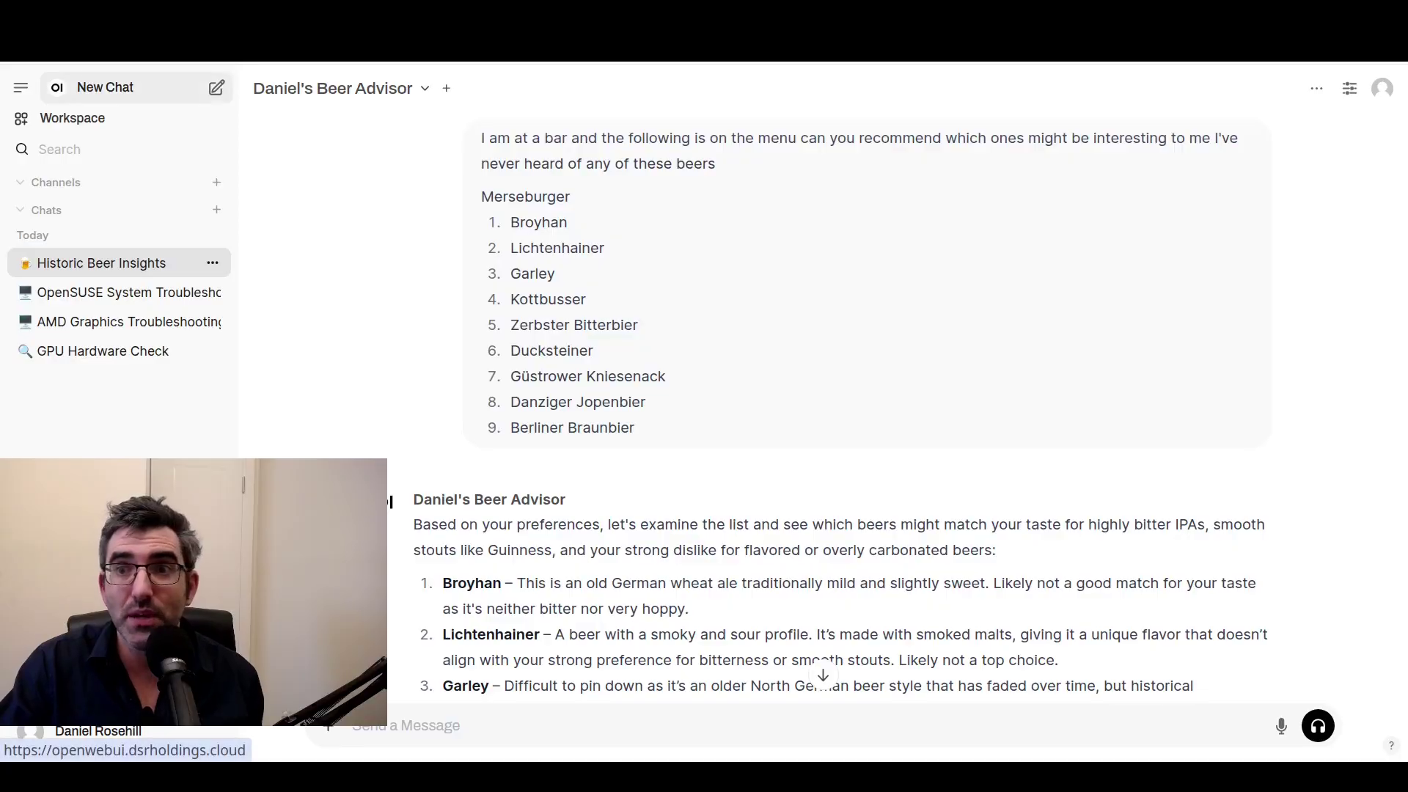
In a new chat, attach beer-menu.png and send a dictated request to pick one likeable beer from the unfamiliar bar menu
left_click(104, 87)
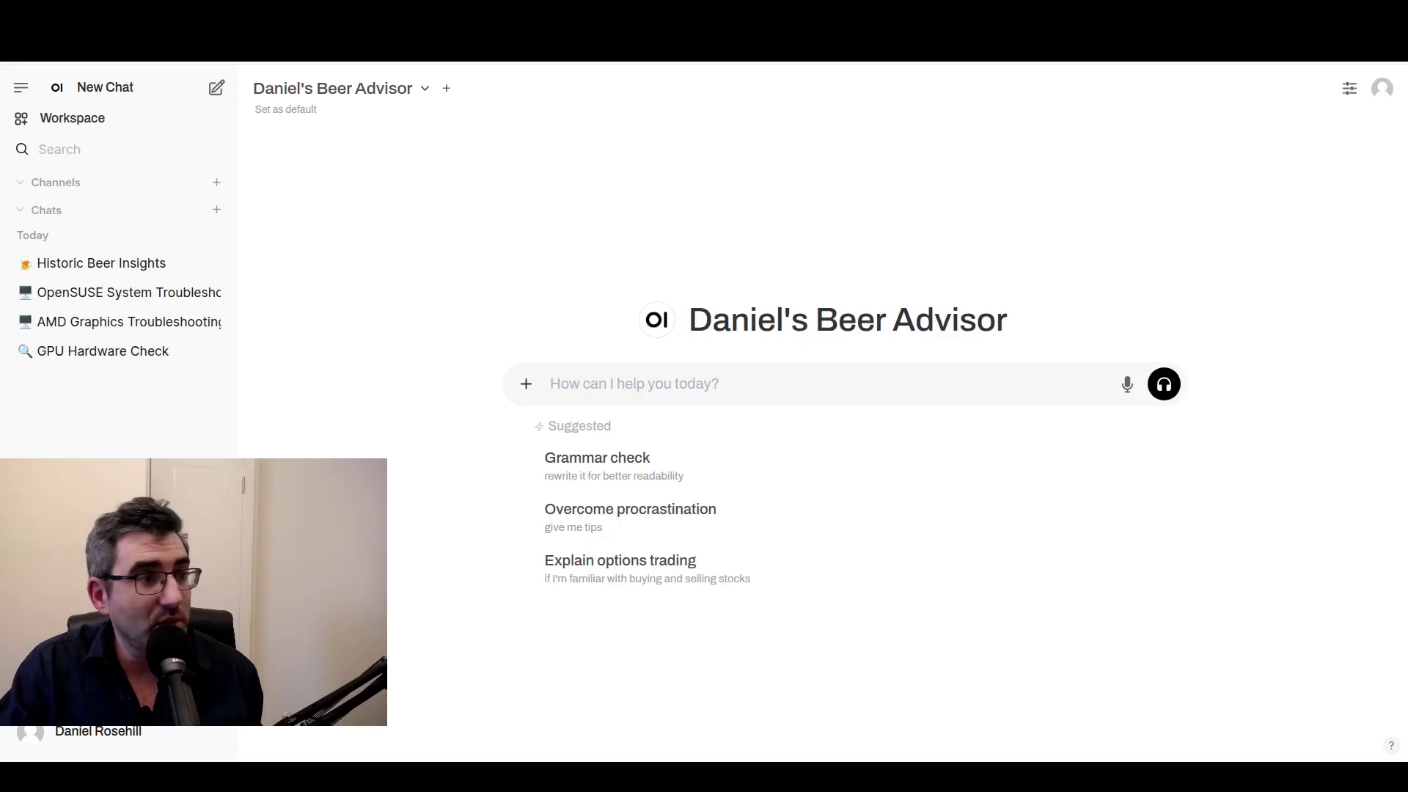
left_click_drag(748, 378, 745, 397)
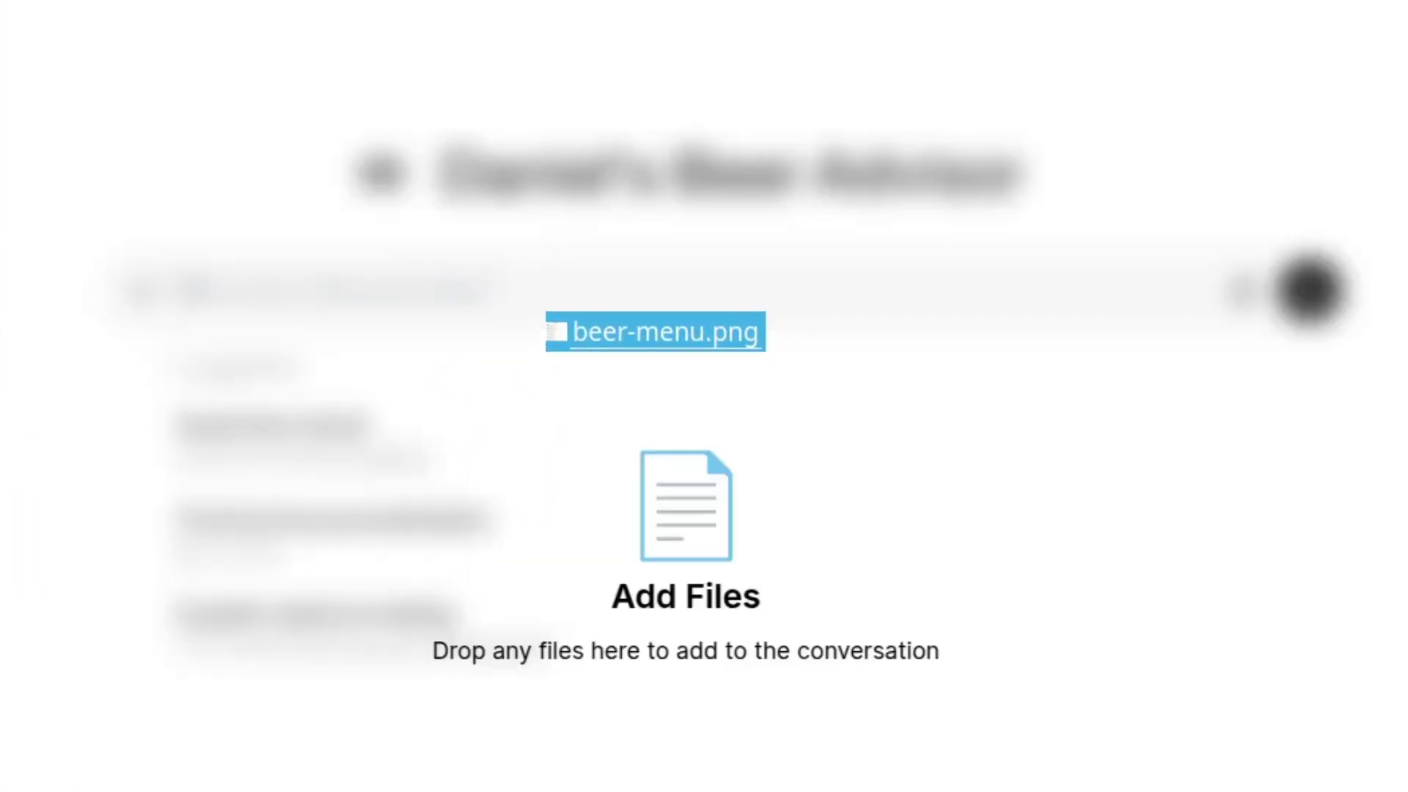
left_click_drag(556, 331, 469, 308)
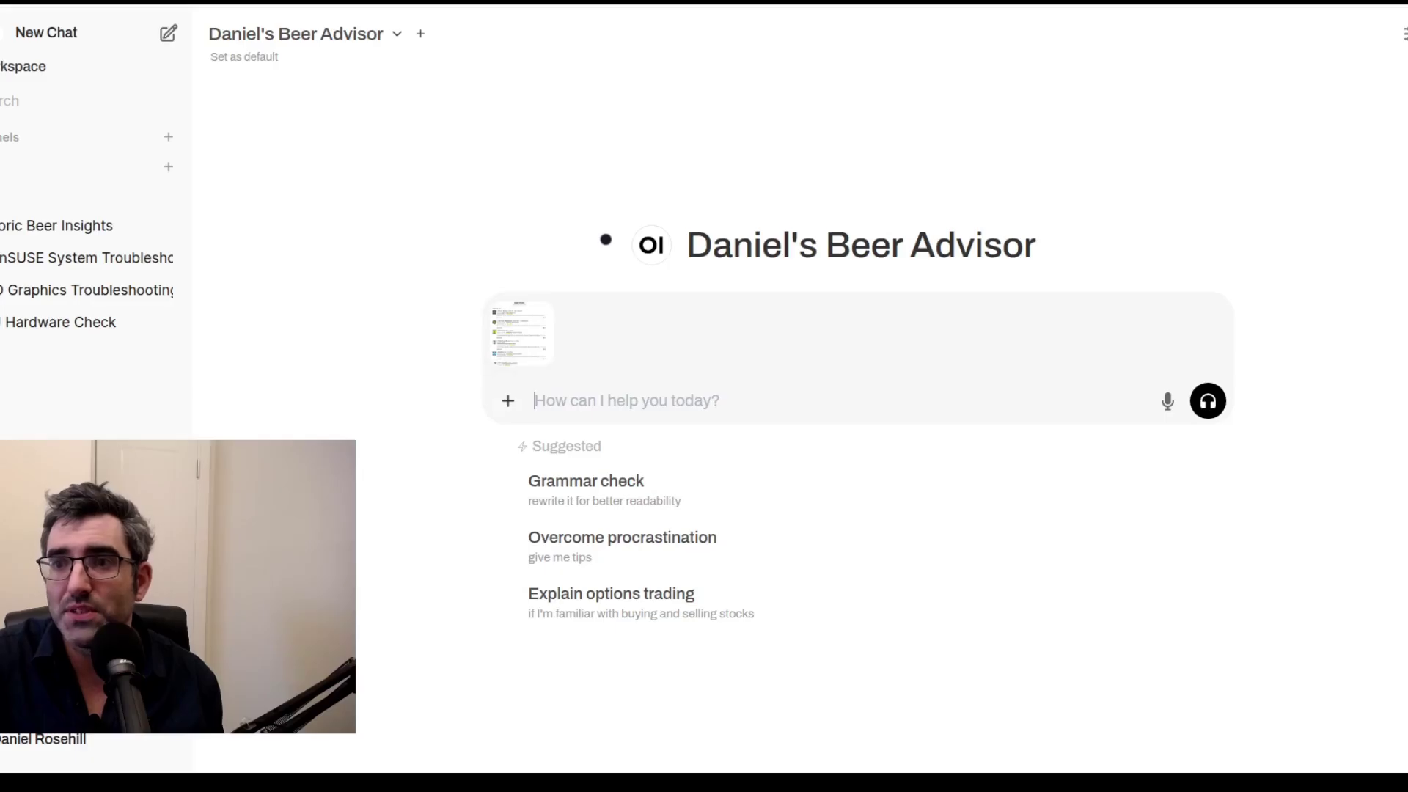
left_click(605, 239)
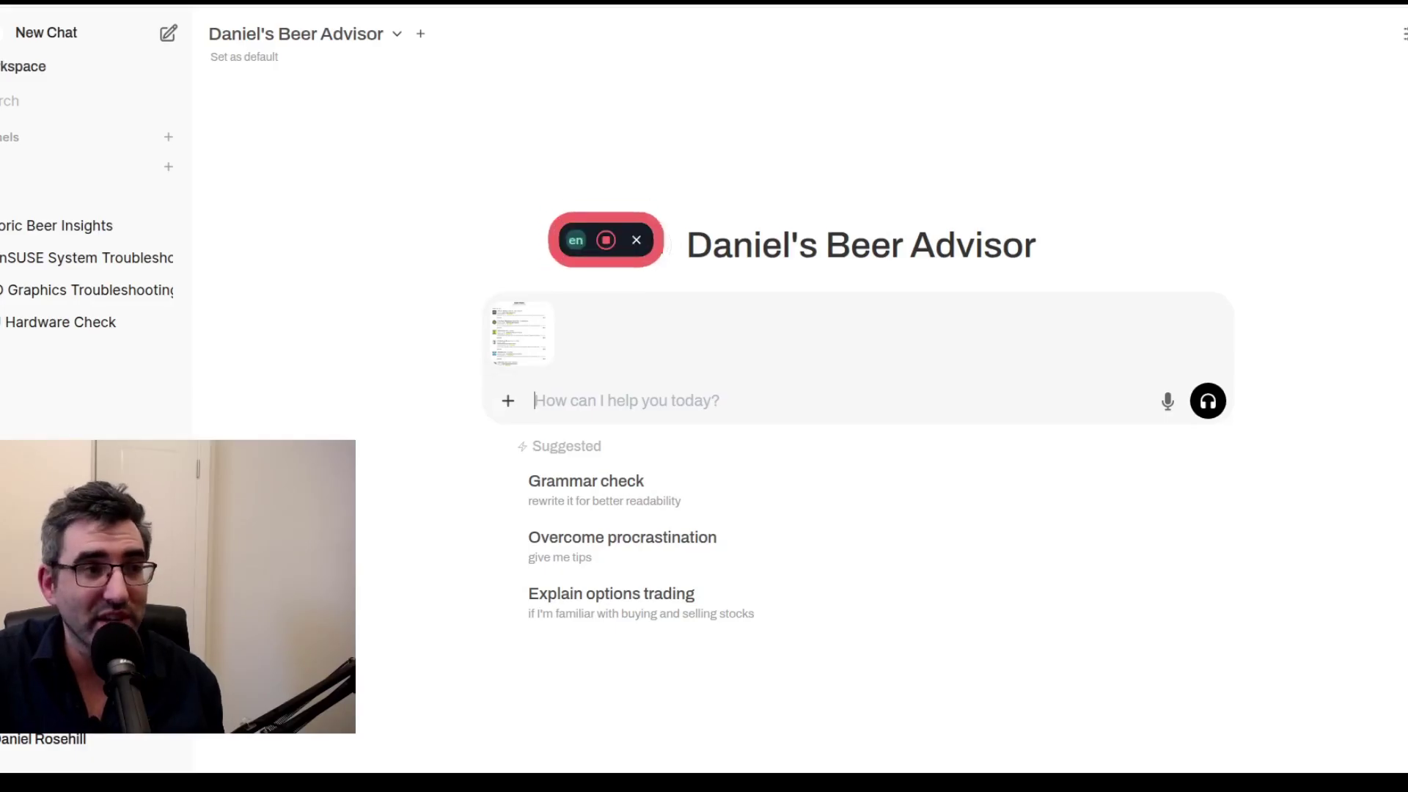
key("F13")
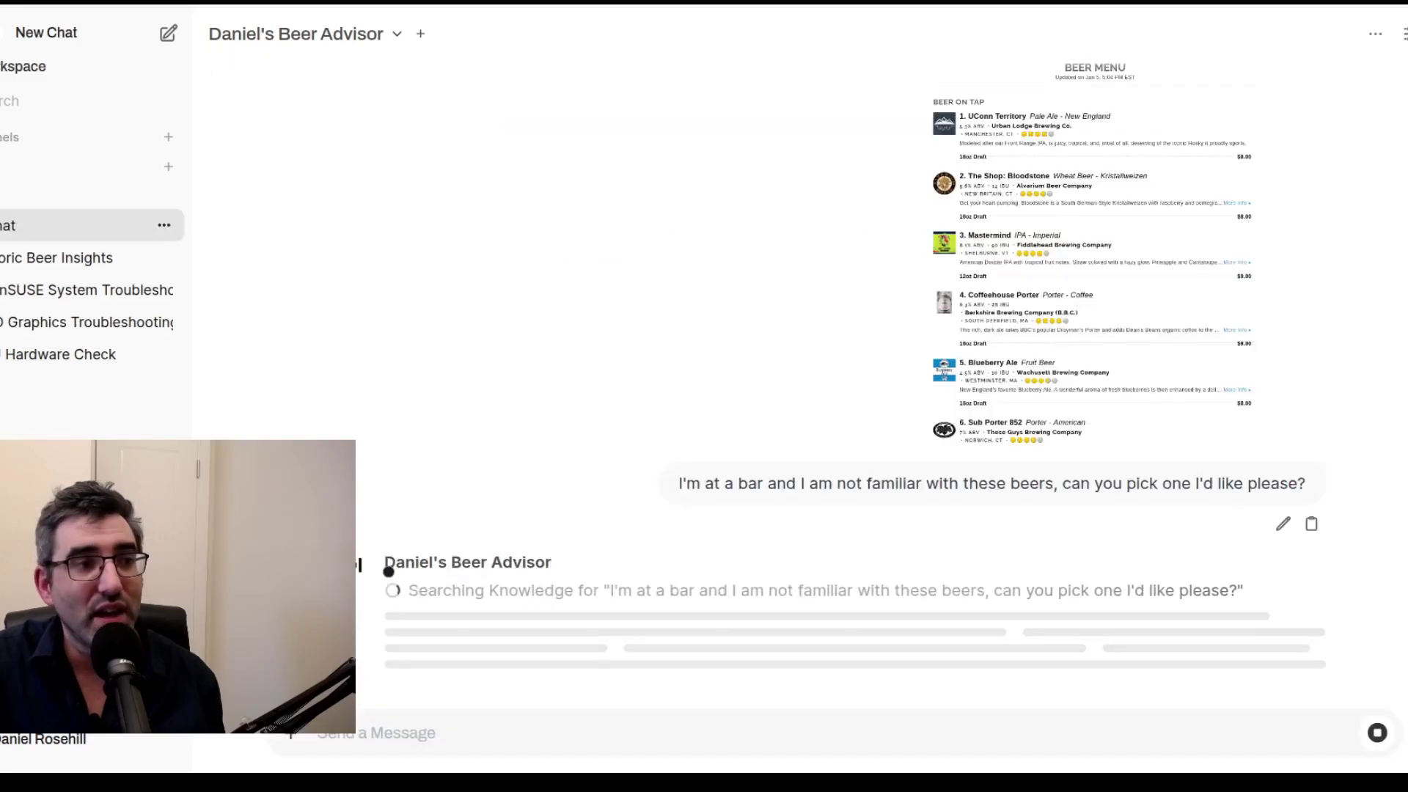